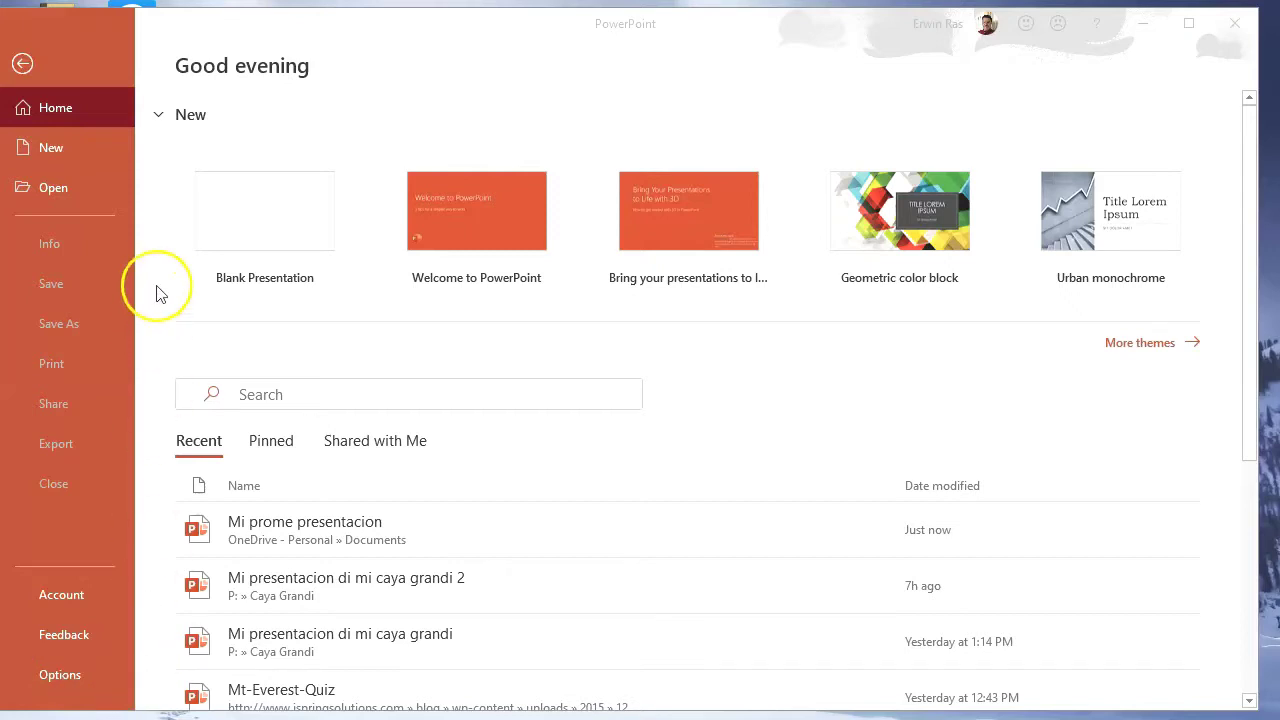
Create a blank presentation (Presentation6) from the PowerPoint start screen.
click(257, 211)
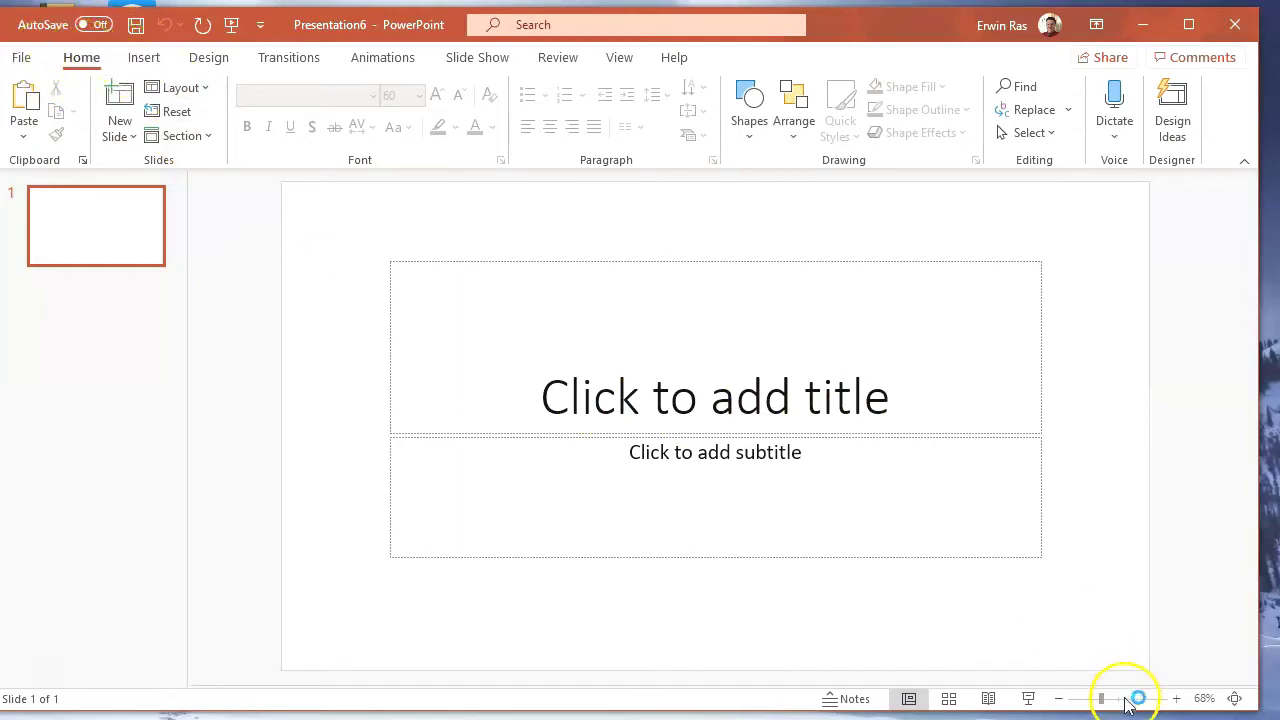
Title the first slide 'Mi prome presentacion' with the subtitle 'Nomber Fam Klas'.
click(910, 698)
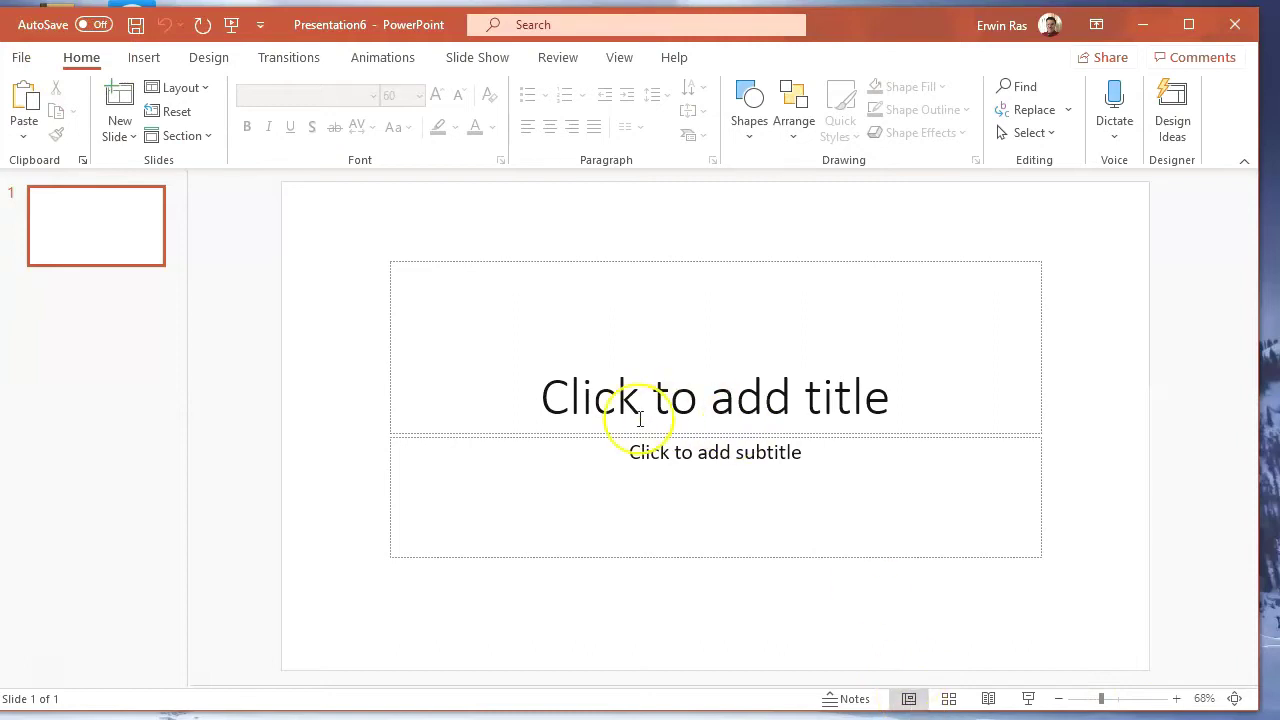
click(668, 390)
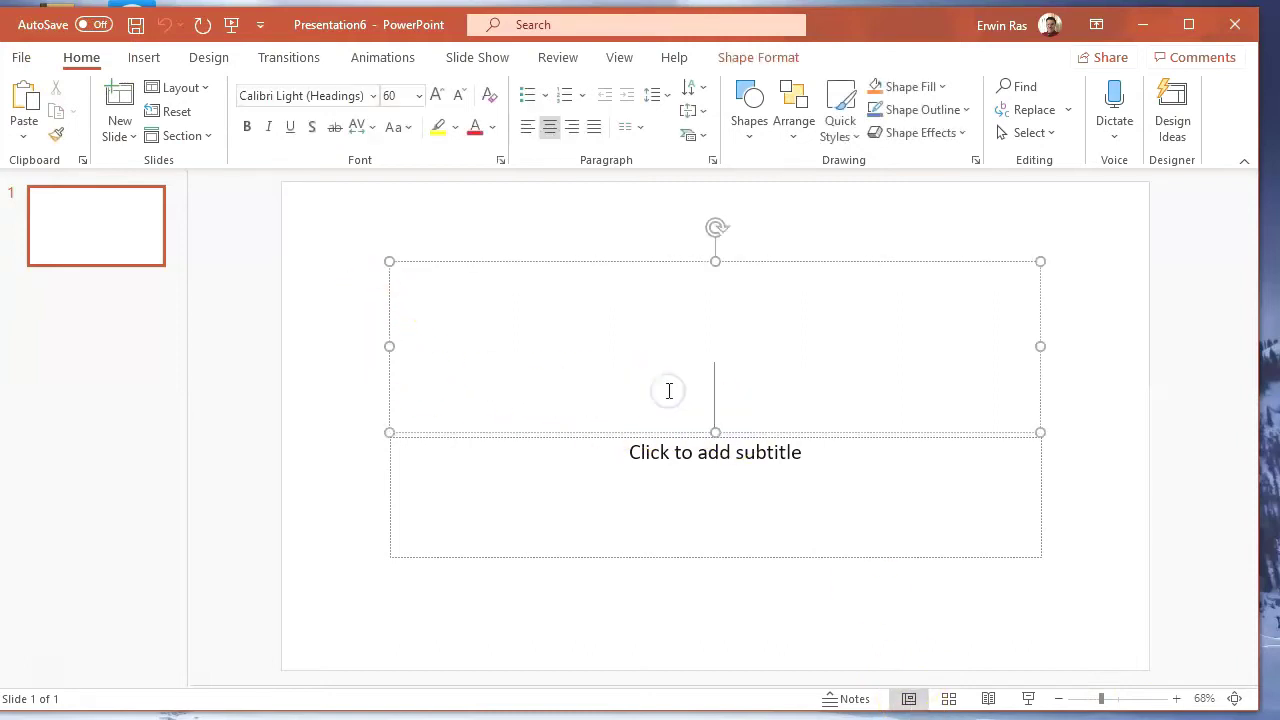
text(Mi prome presentacion)
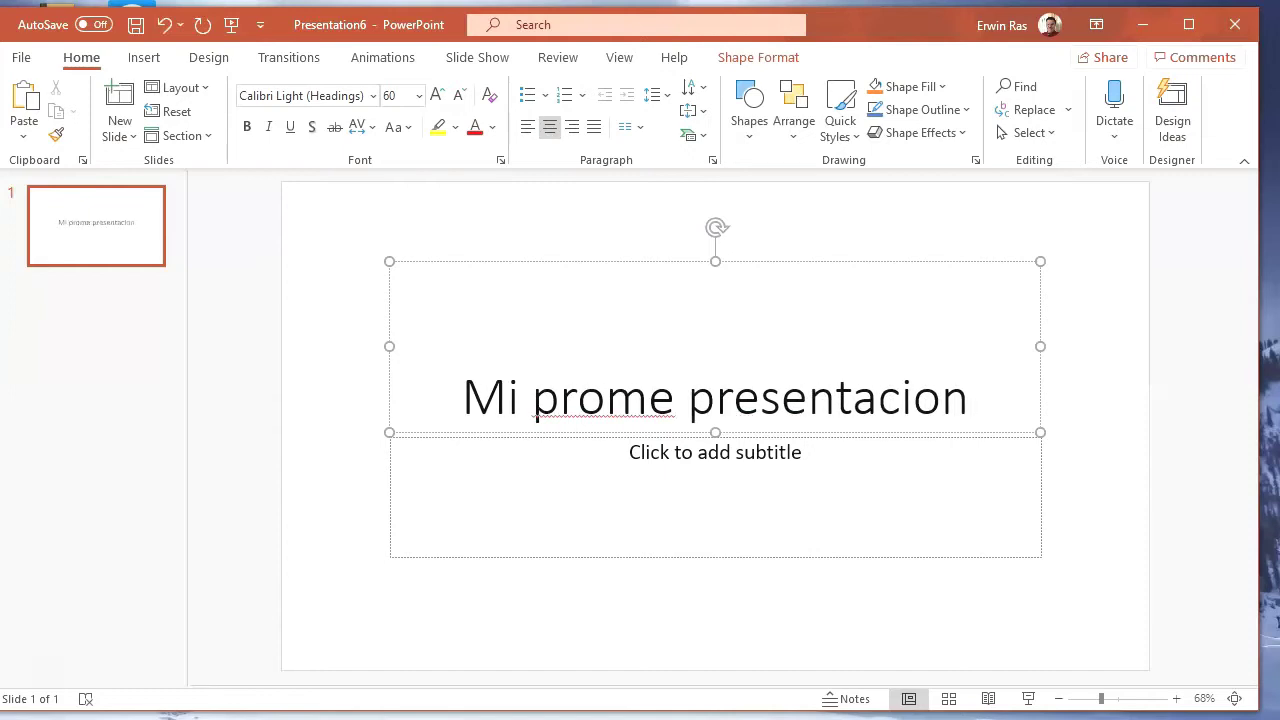
click(684, 452)
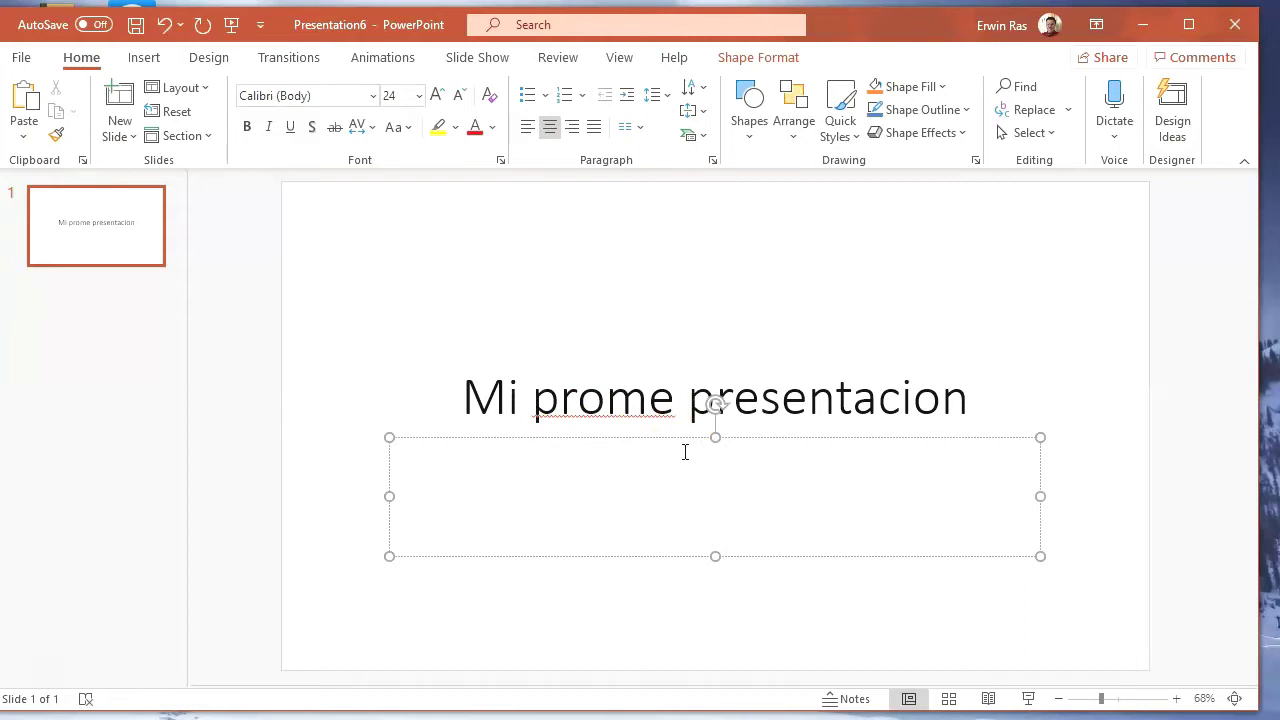
text(Nomber Fam Klas)
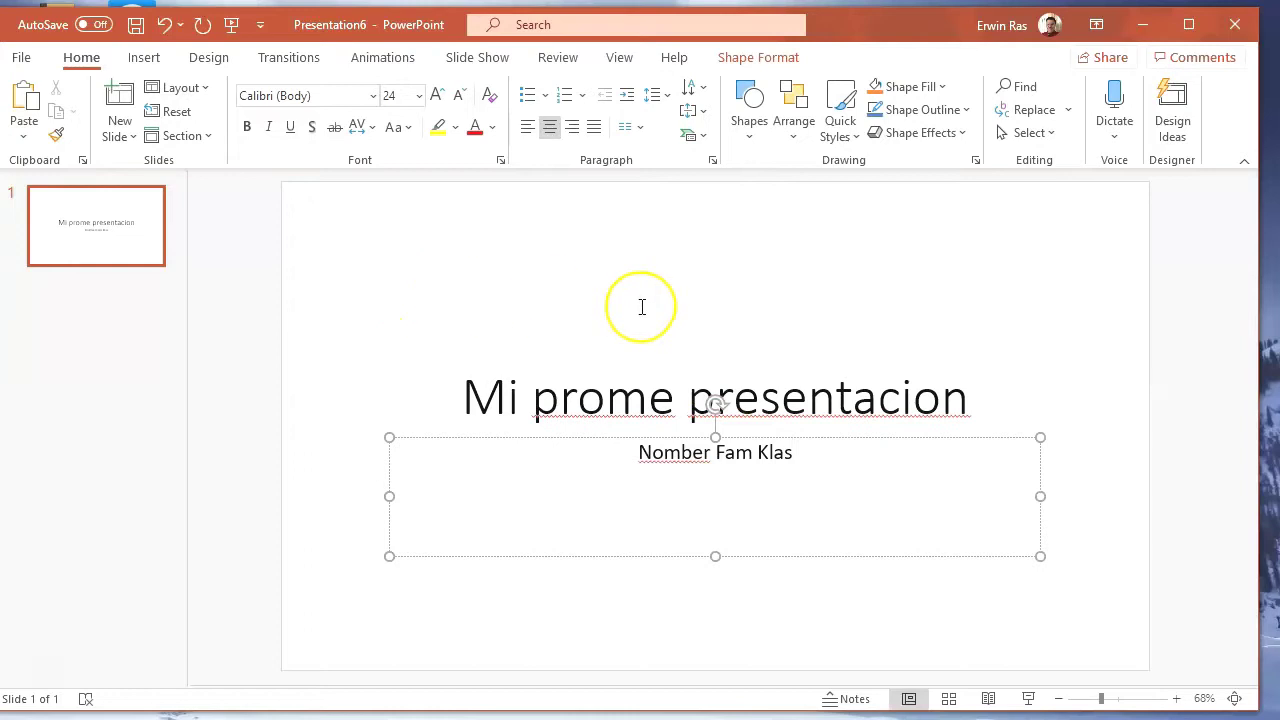
click(1101, 357)
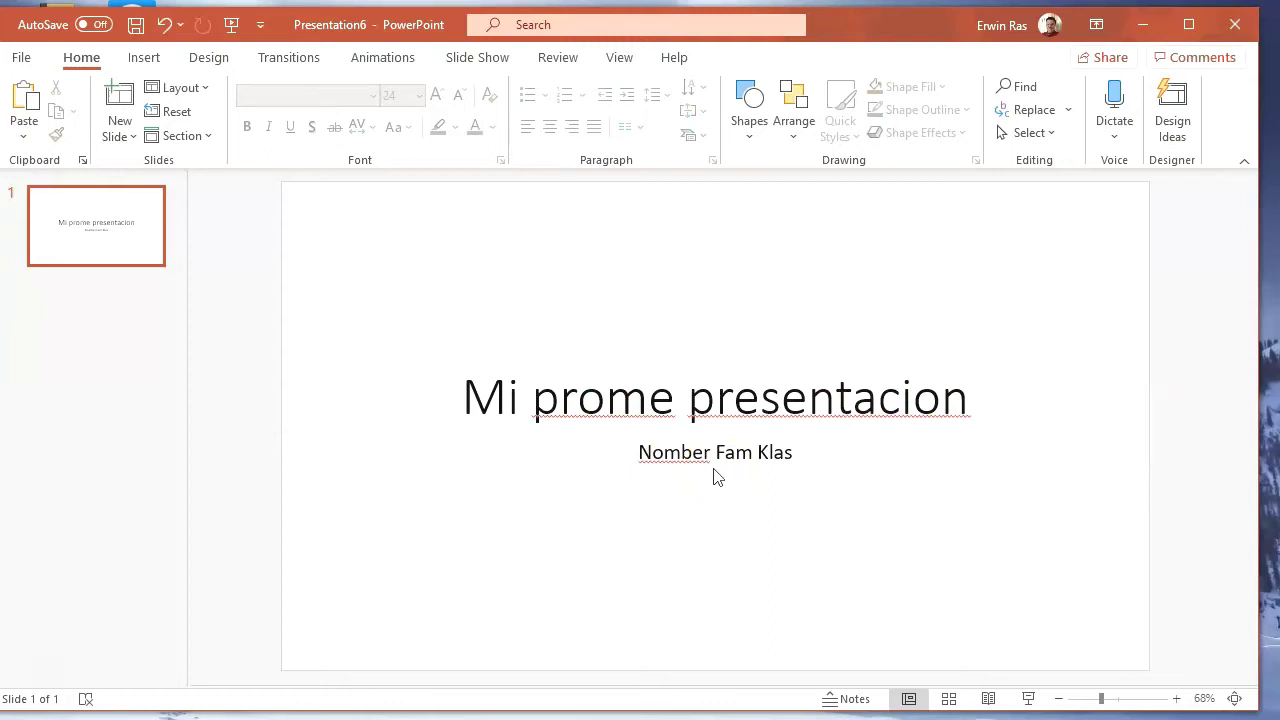
click(125, 384)
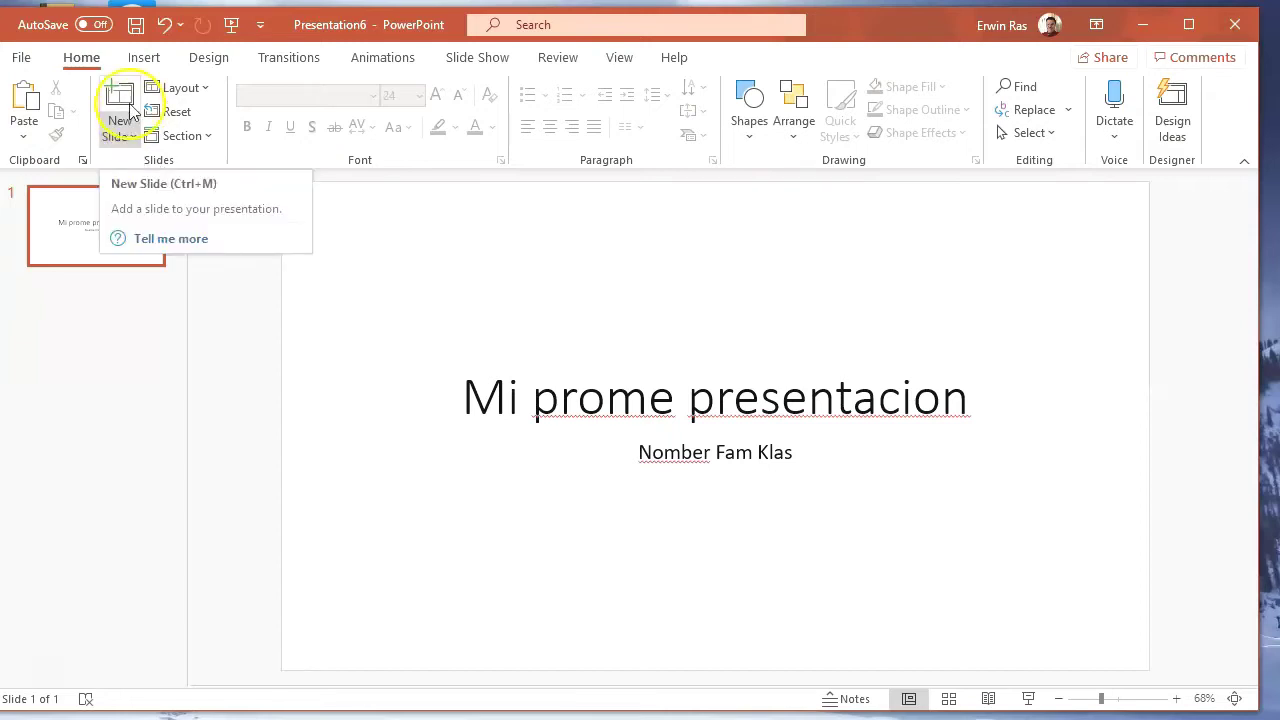
Add a Title and Content slide titled 'Mi Prome presentacion', fixing the mistyped 'nom'.
click(134, 141)
click(136, 141)
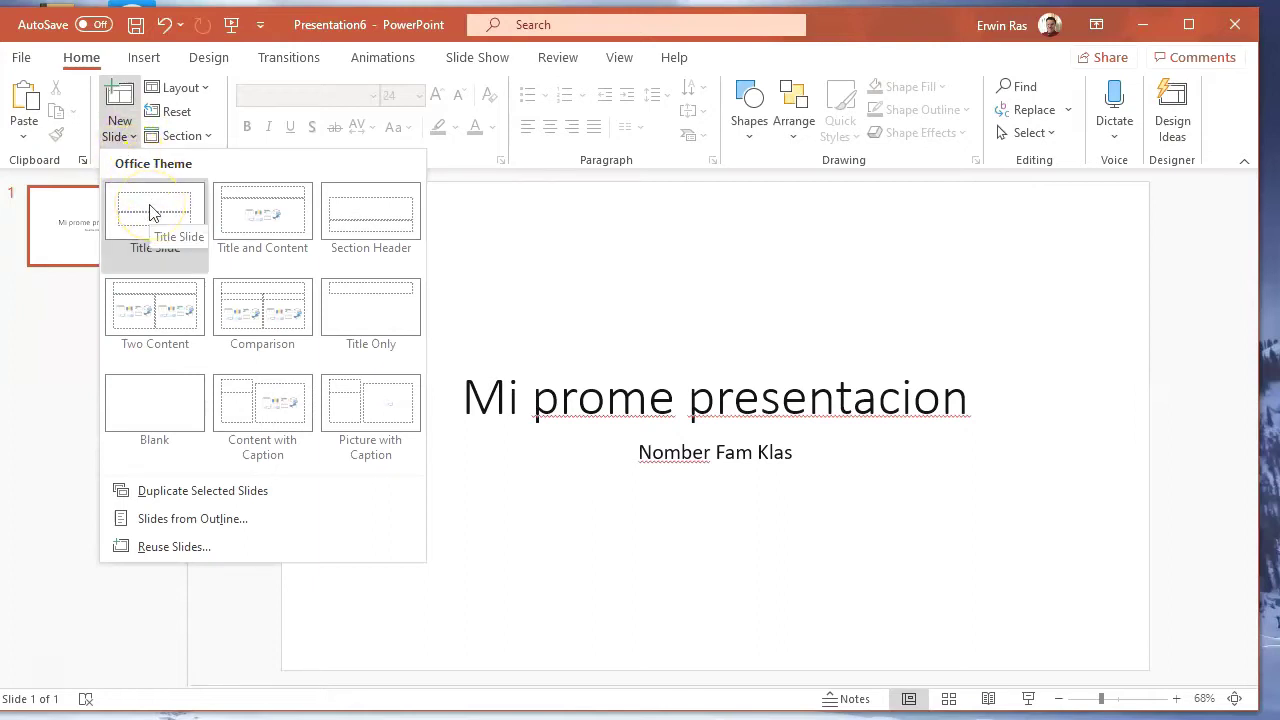
click(250, 208)
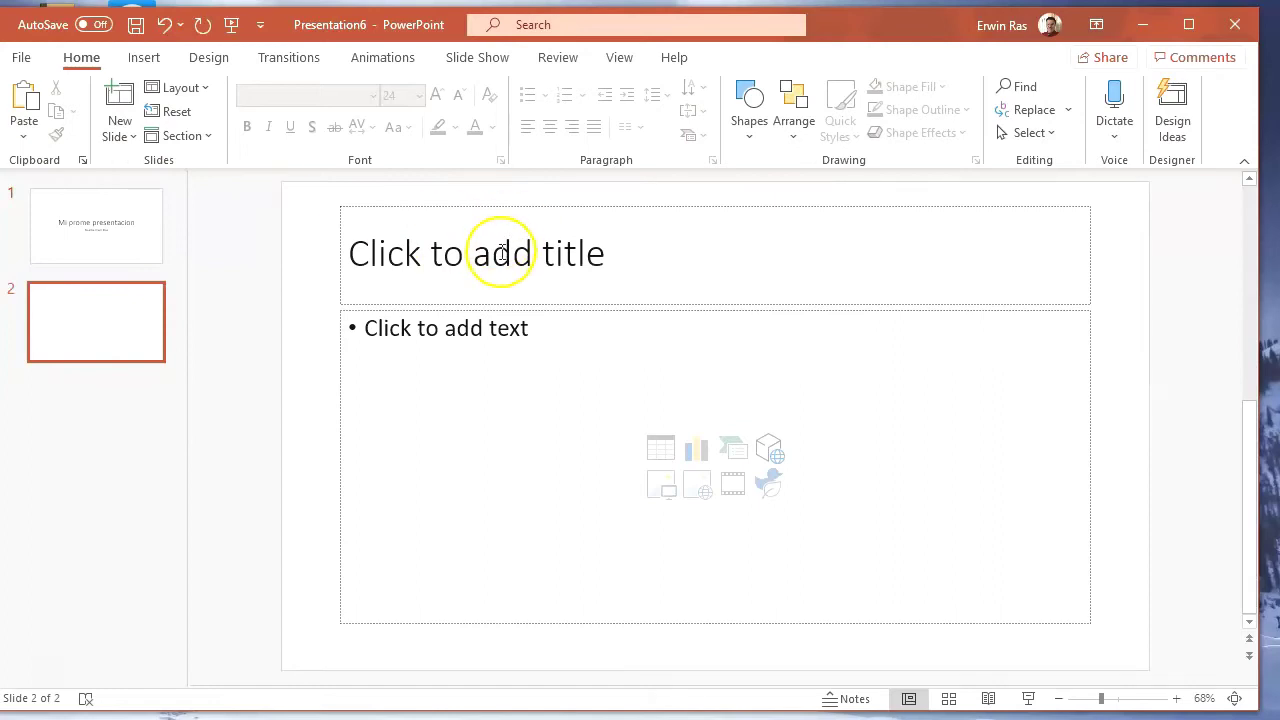
click(502, 252)
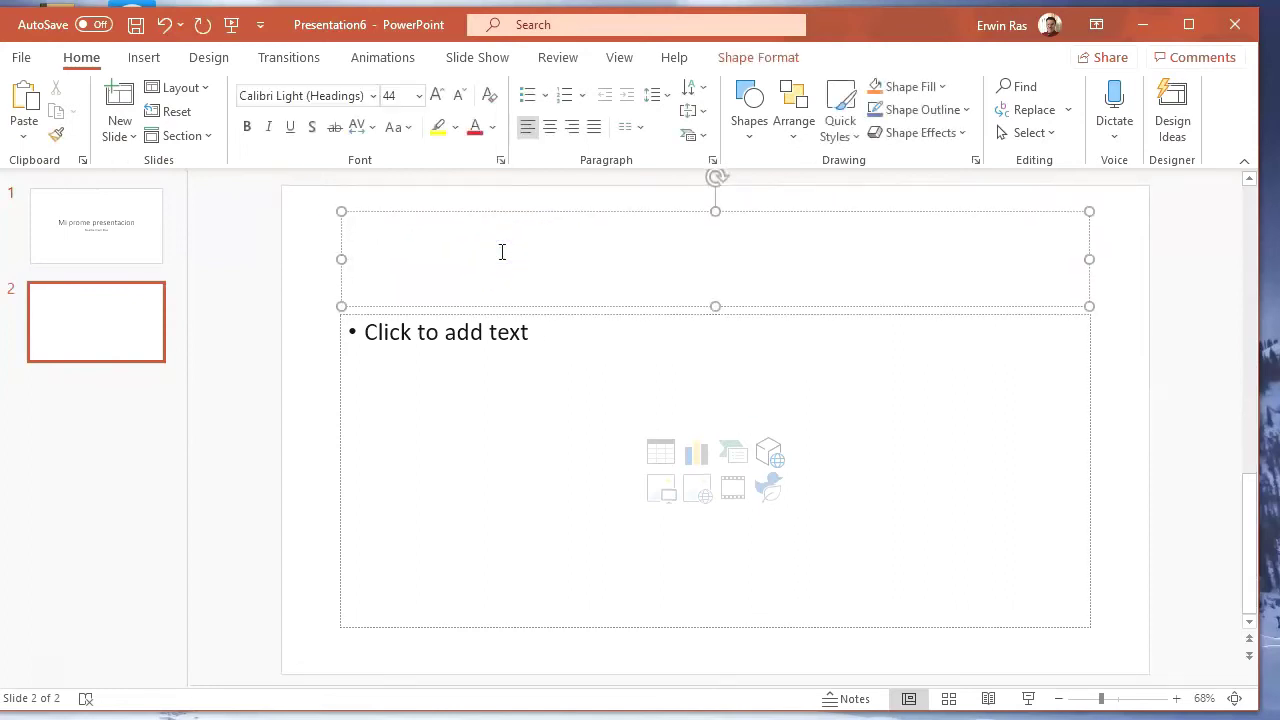
text(Mi )
text(nom)
key(BackSpace)
key(BackSpace)
key(BackSpace)
text(Prome )
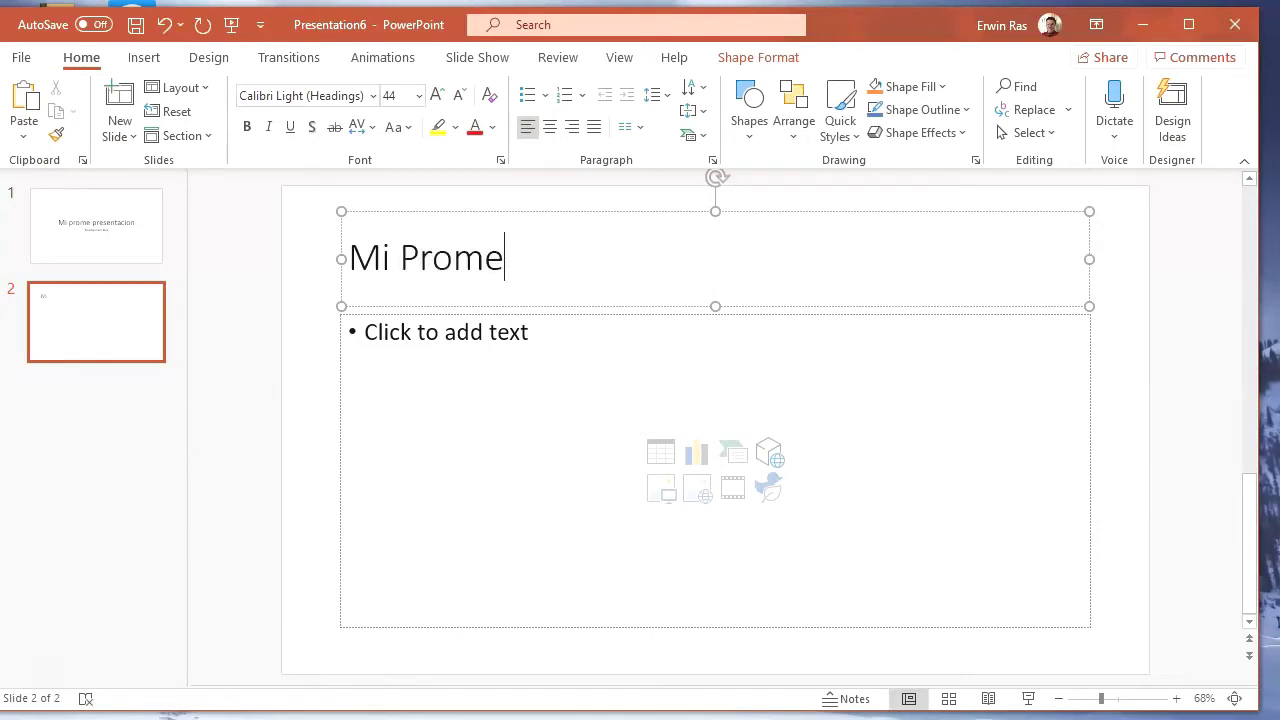
text(presentacion)
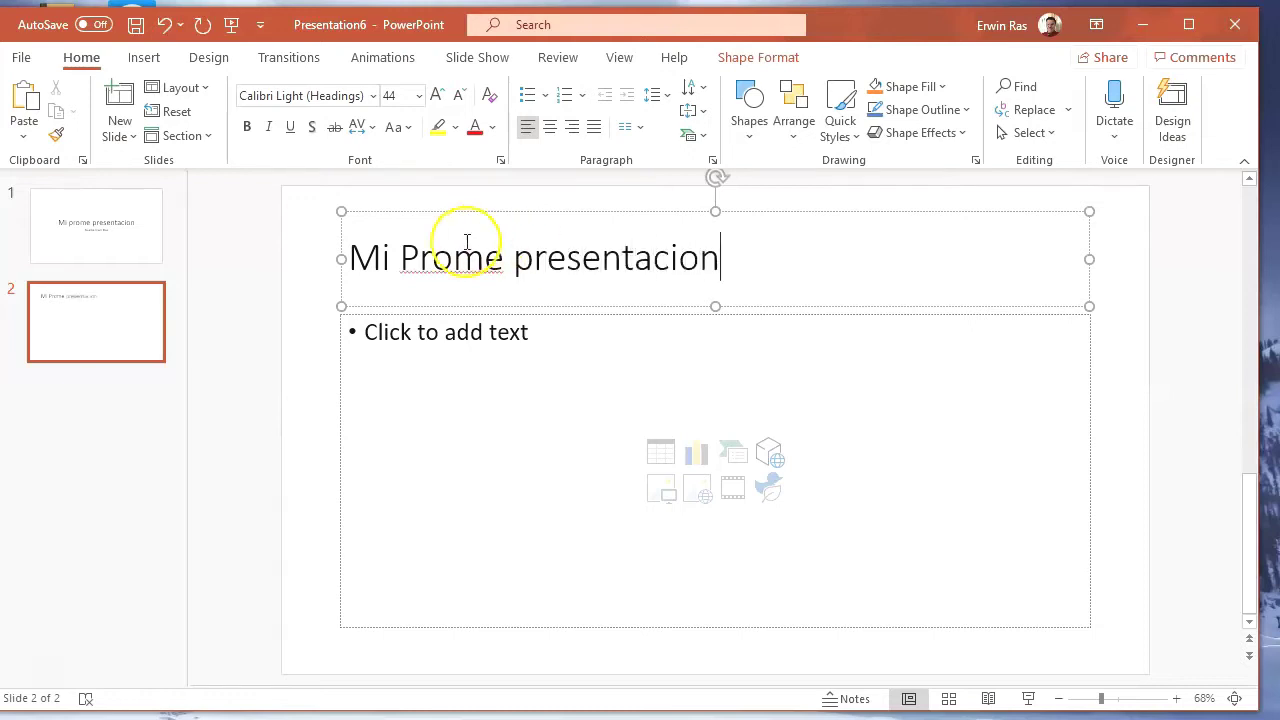
click(380, 340)
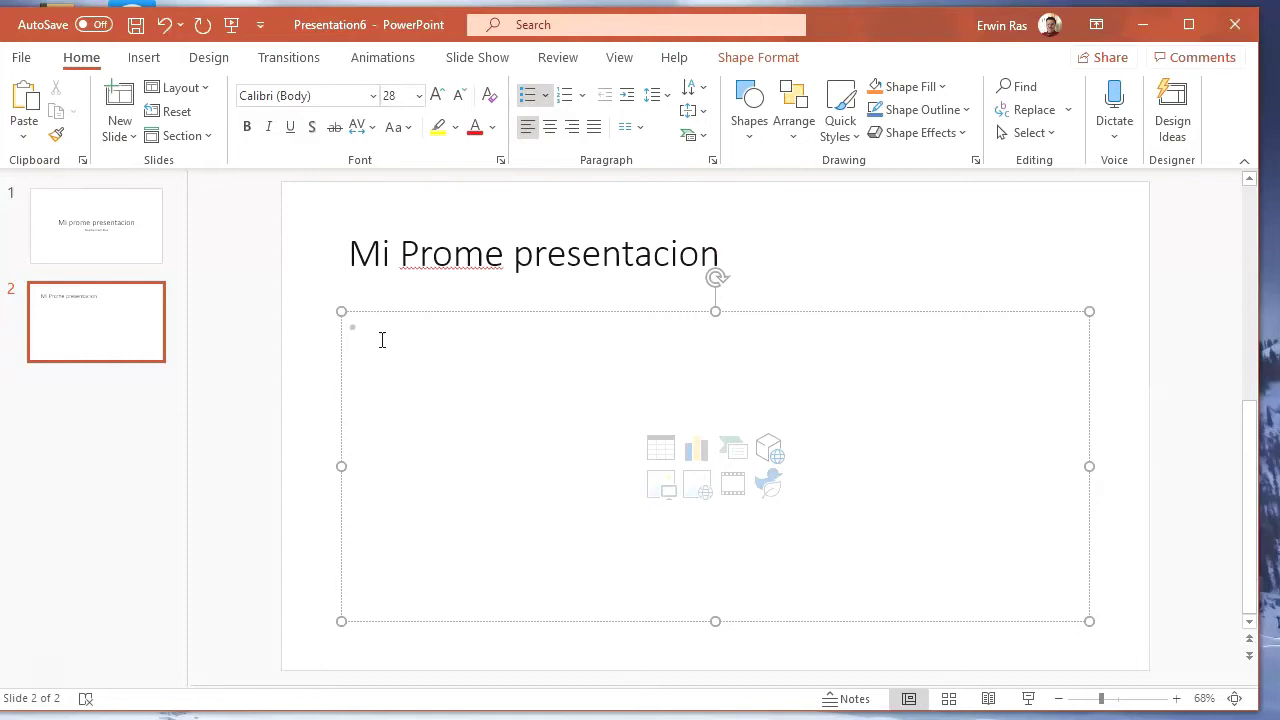
Enter bullets 'Aruba su Himno y Bandera' and 'Aruba su escudo', correcting 'Bander' to 'Bandera'.
click(342, 347)
text(Aruba )
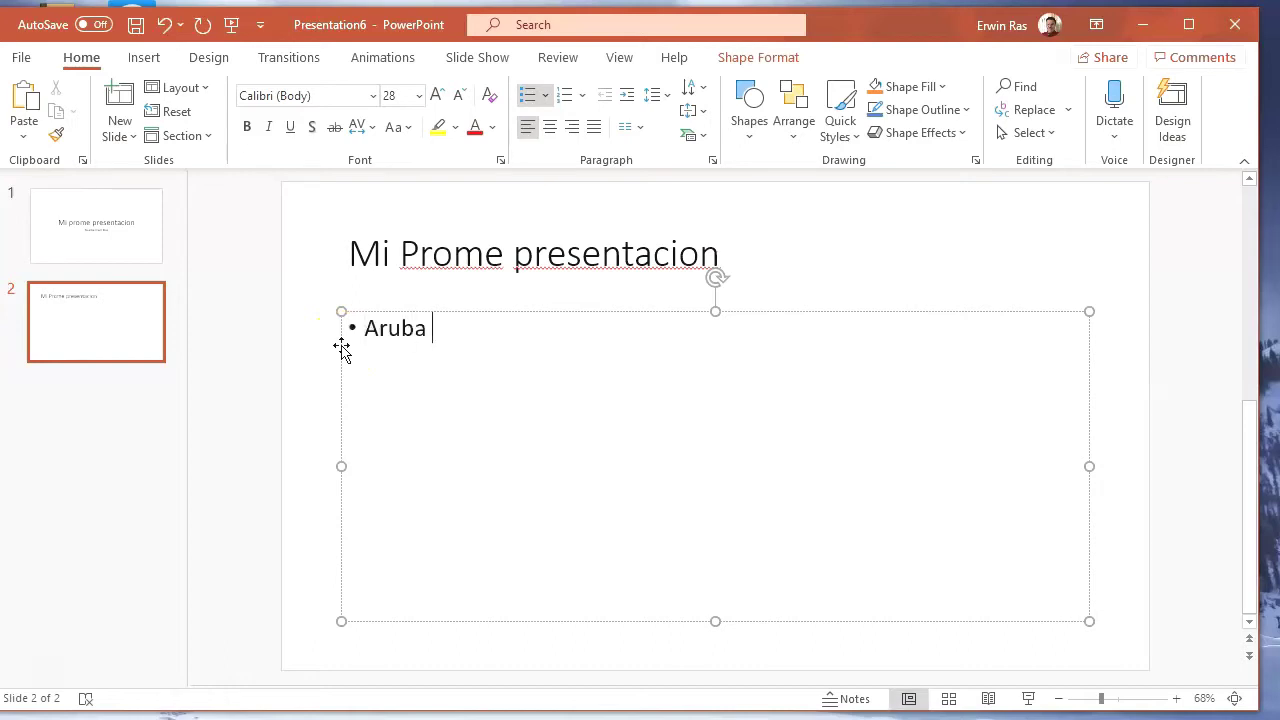
text(su Himno y Bander )
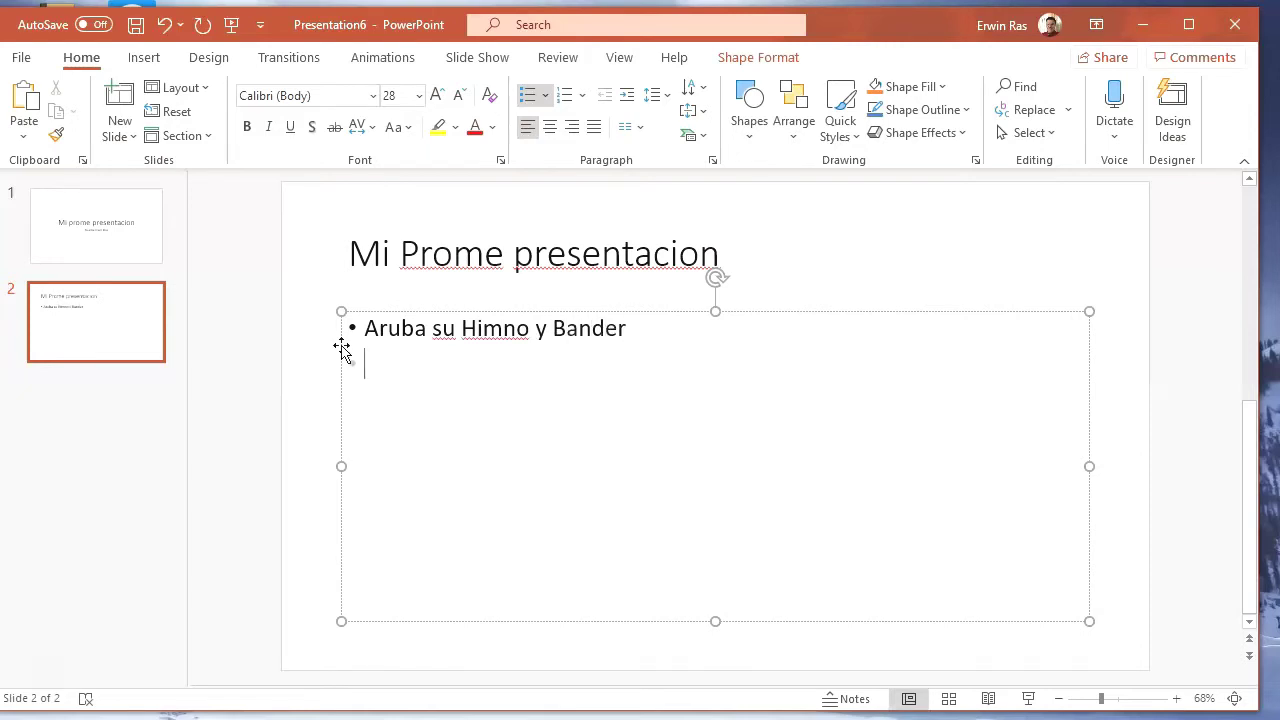
text(Aruba su escudo)
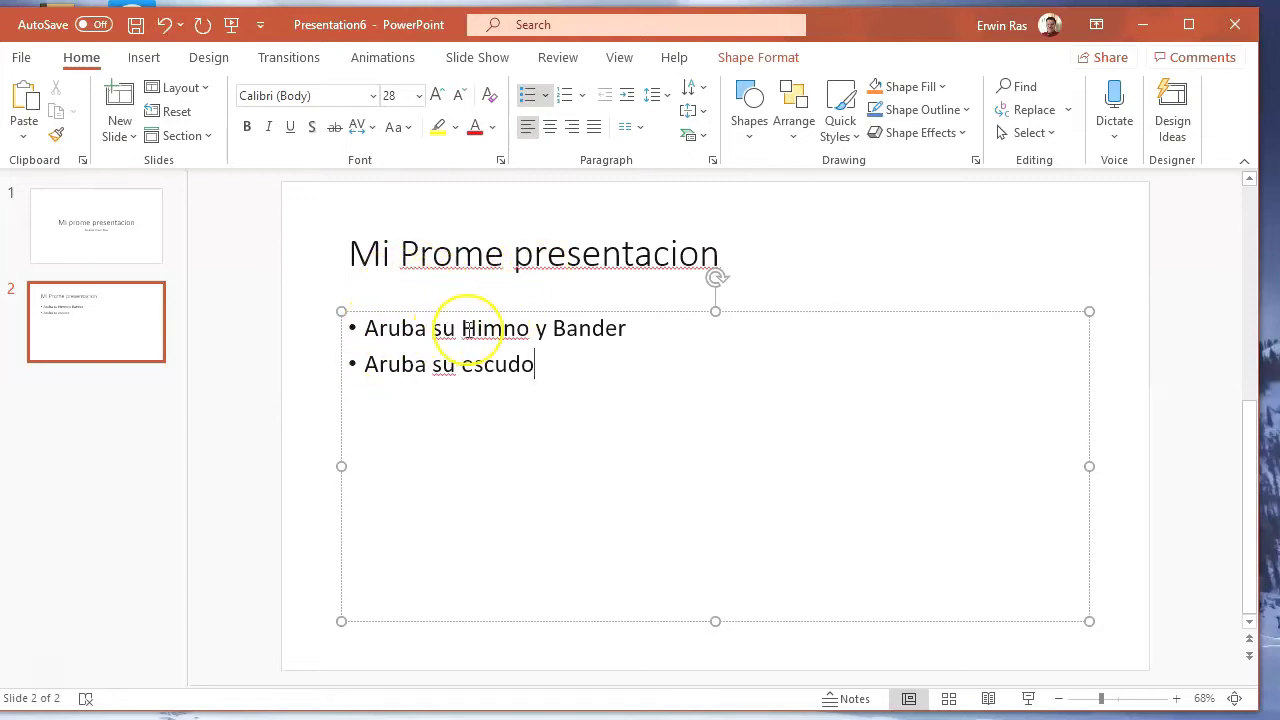
click(638, 329)
text(a)
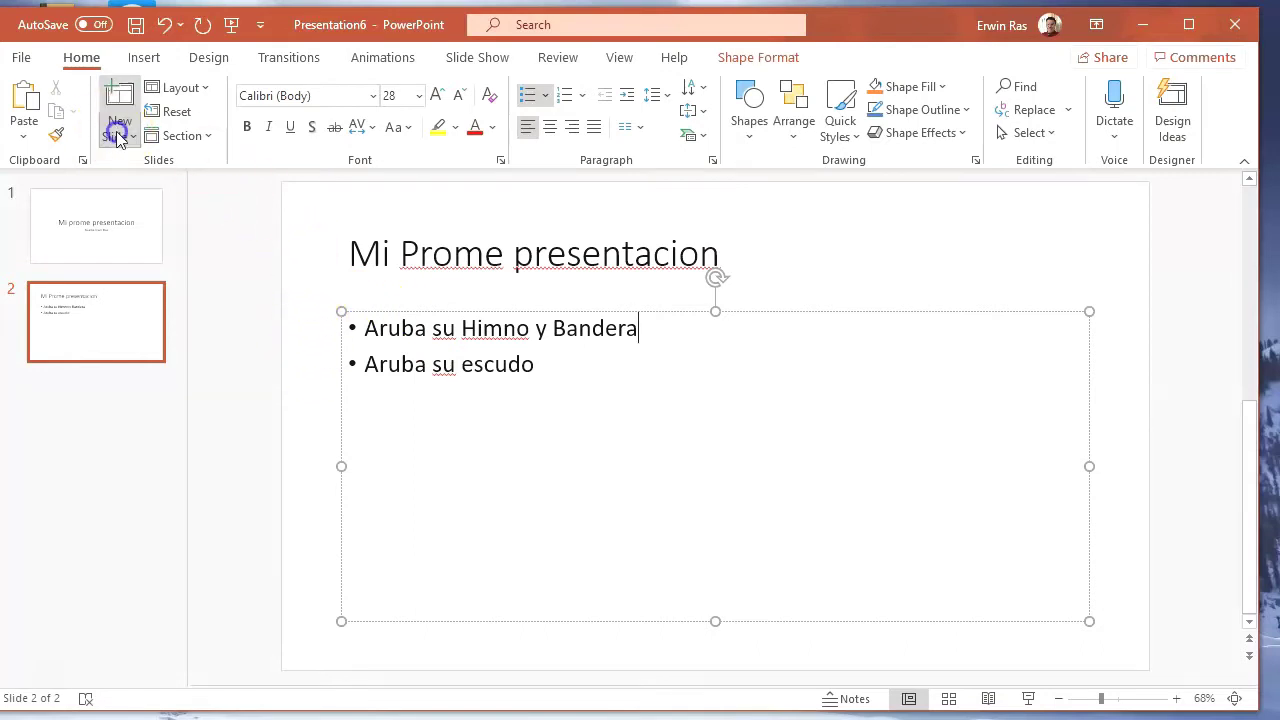
Add a third Title and Content slide and copy slide 2's first bullet text.
click(118, 136)
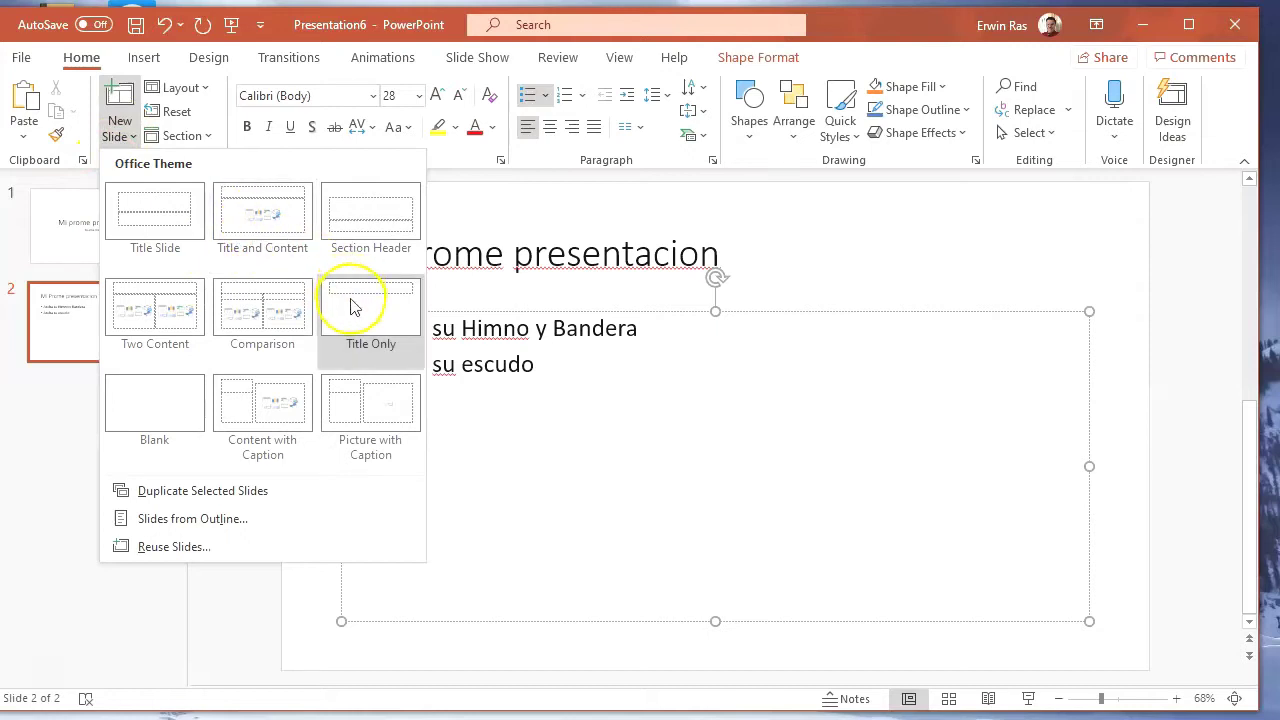
click(257, 223)
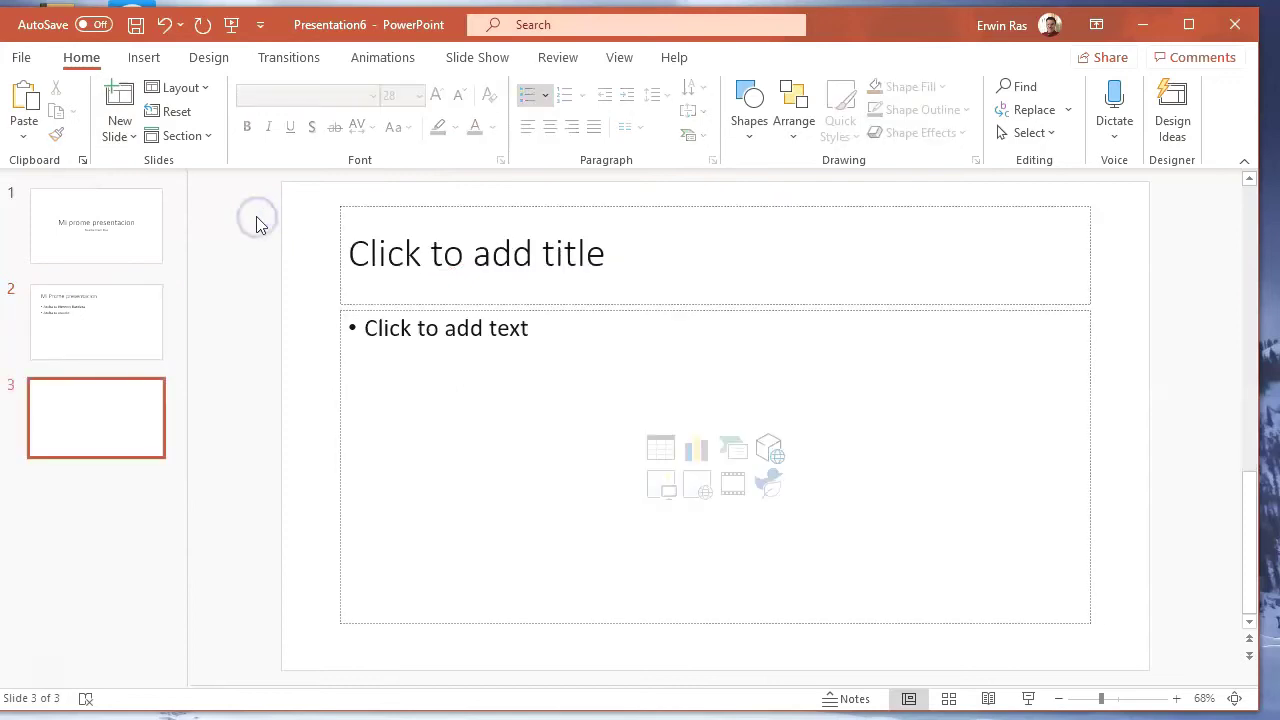
click(89, 330)
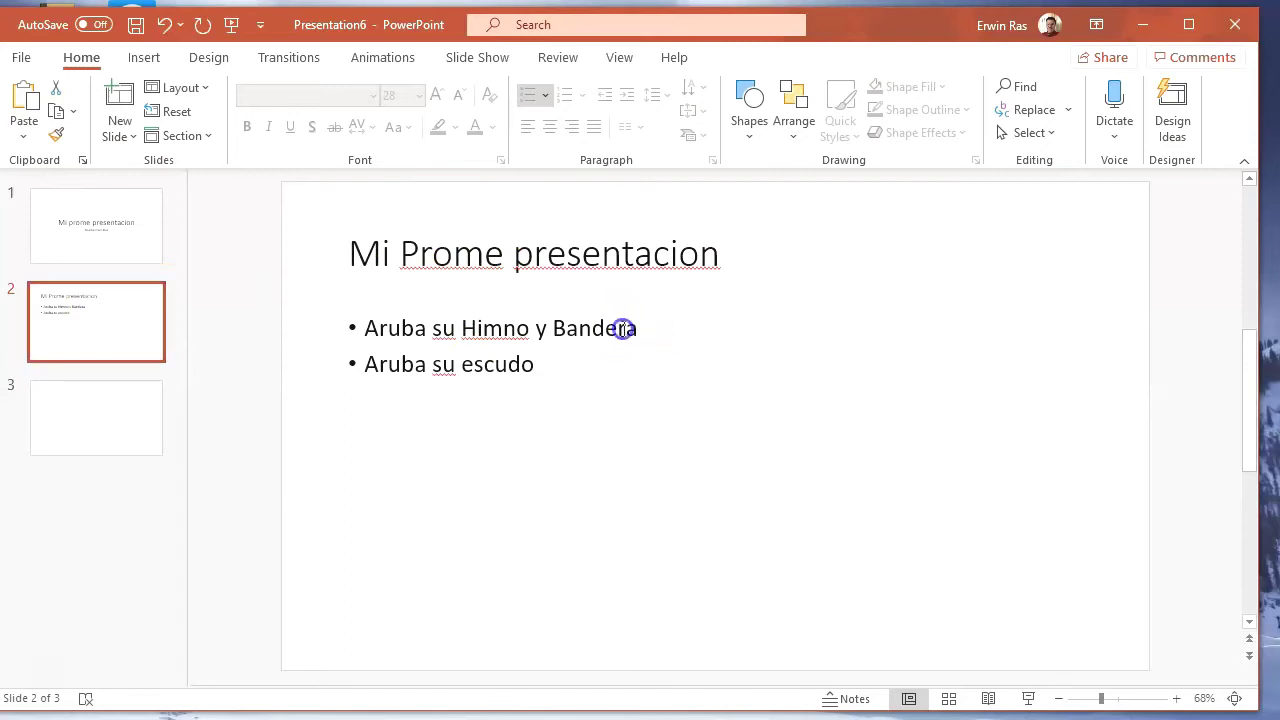
drag(638, 328, 368, 331)
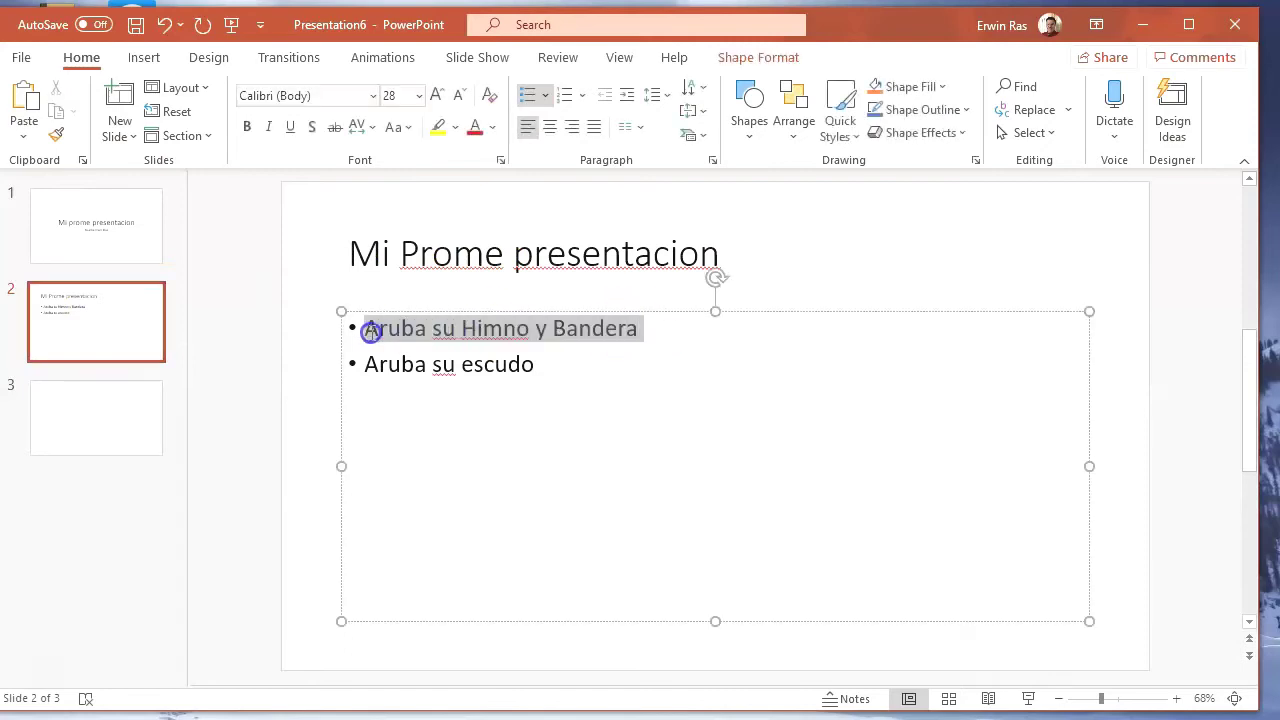
right_click(446, 330)
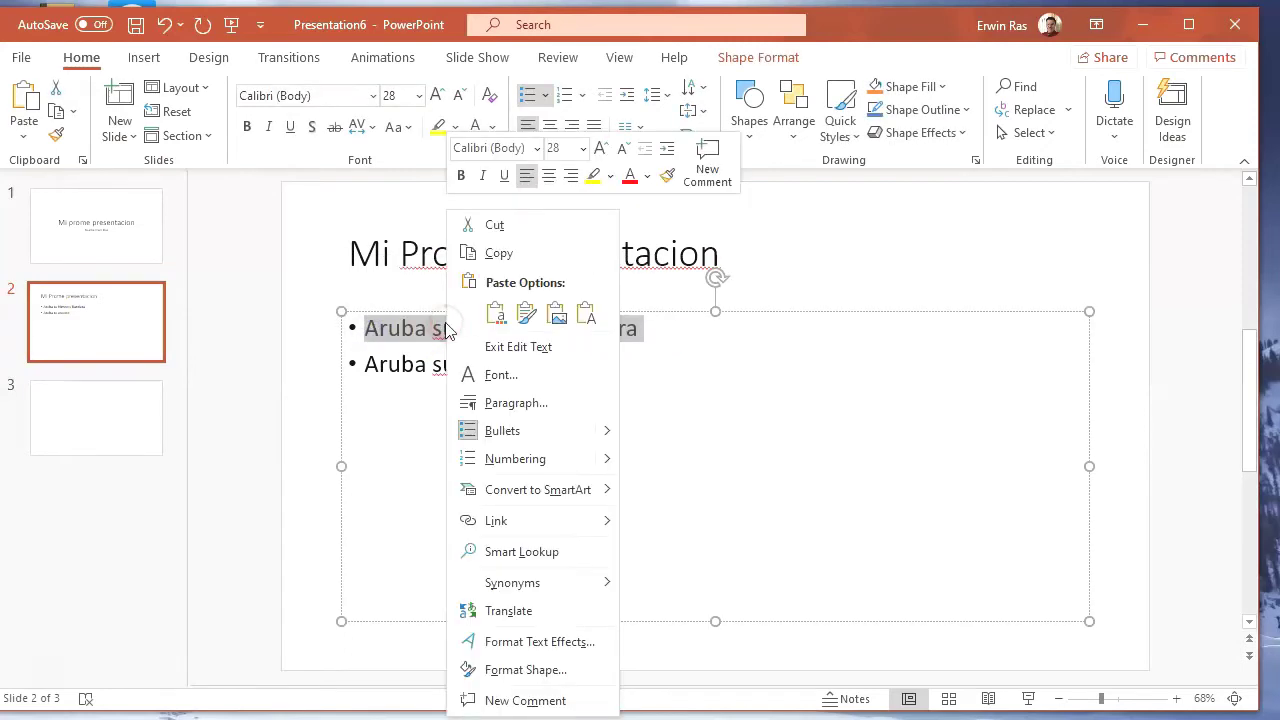
click(488, 254)
Paste 'Aruba su Himno y Bandera' as plain text into slide 3's title, removing the extra line.
click(96, 425)
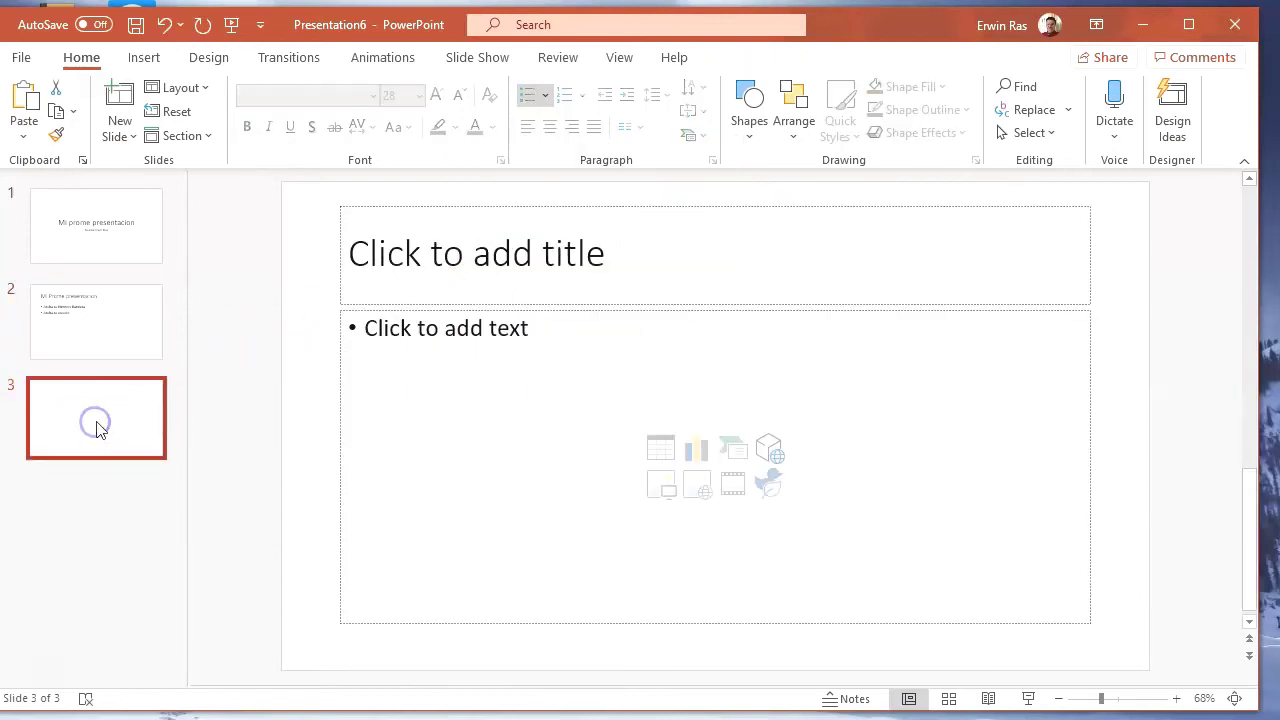
click(454, 258)
right_click(454, 258)
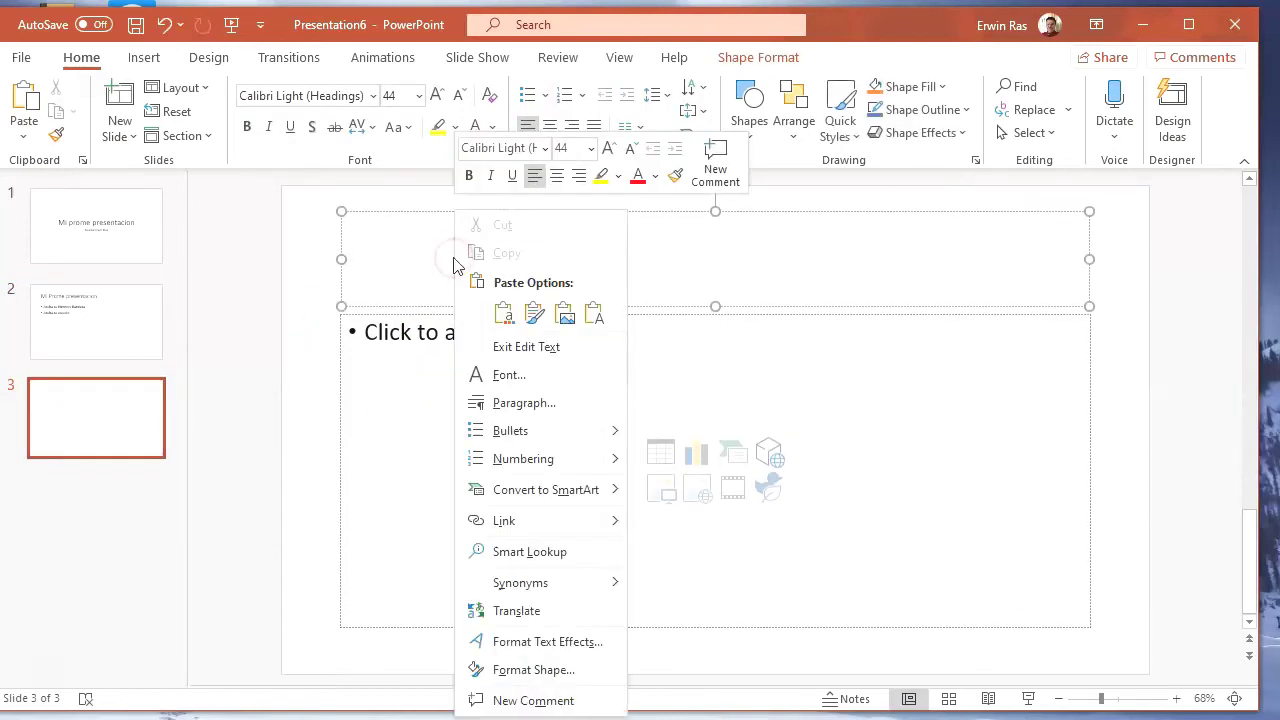
click(593, 316)
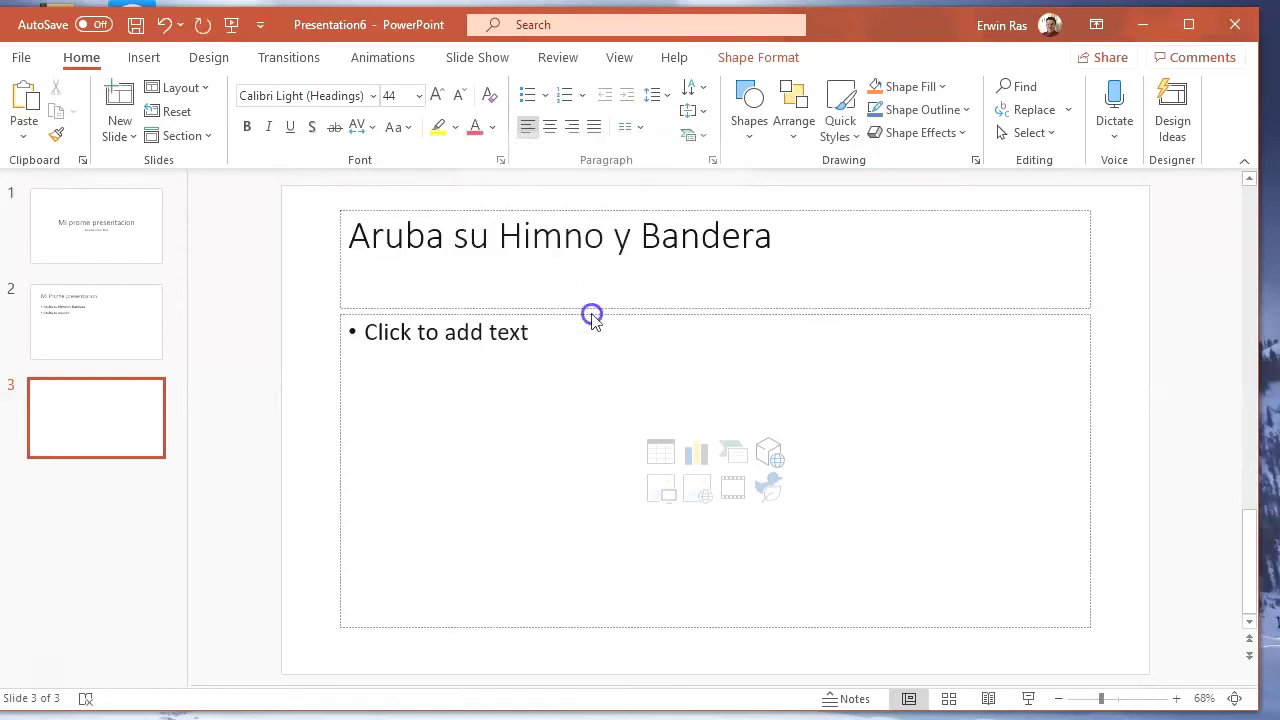
key(BackSpace)
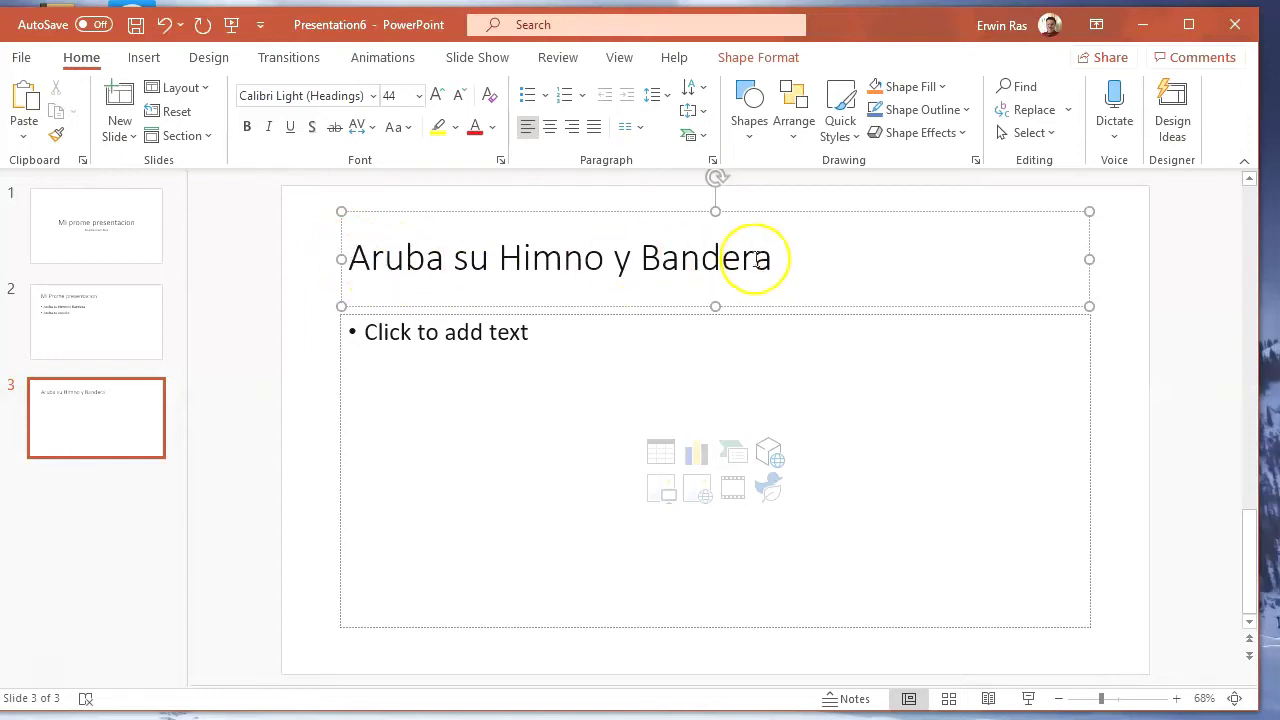
click(420, 338)
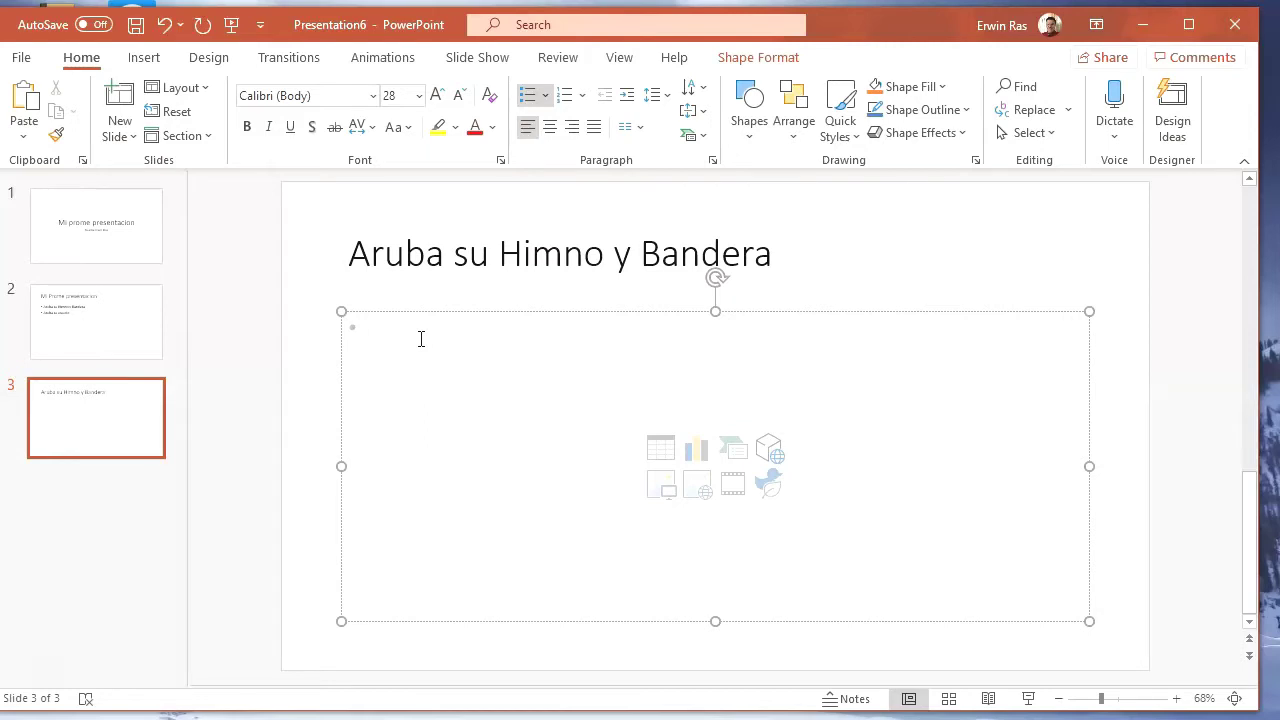
drag(500, 258, 758, 278)
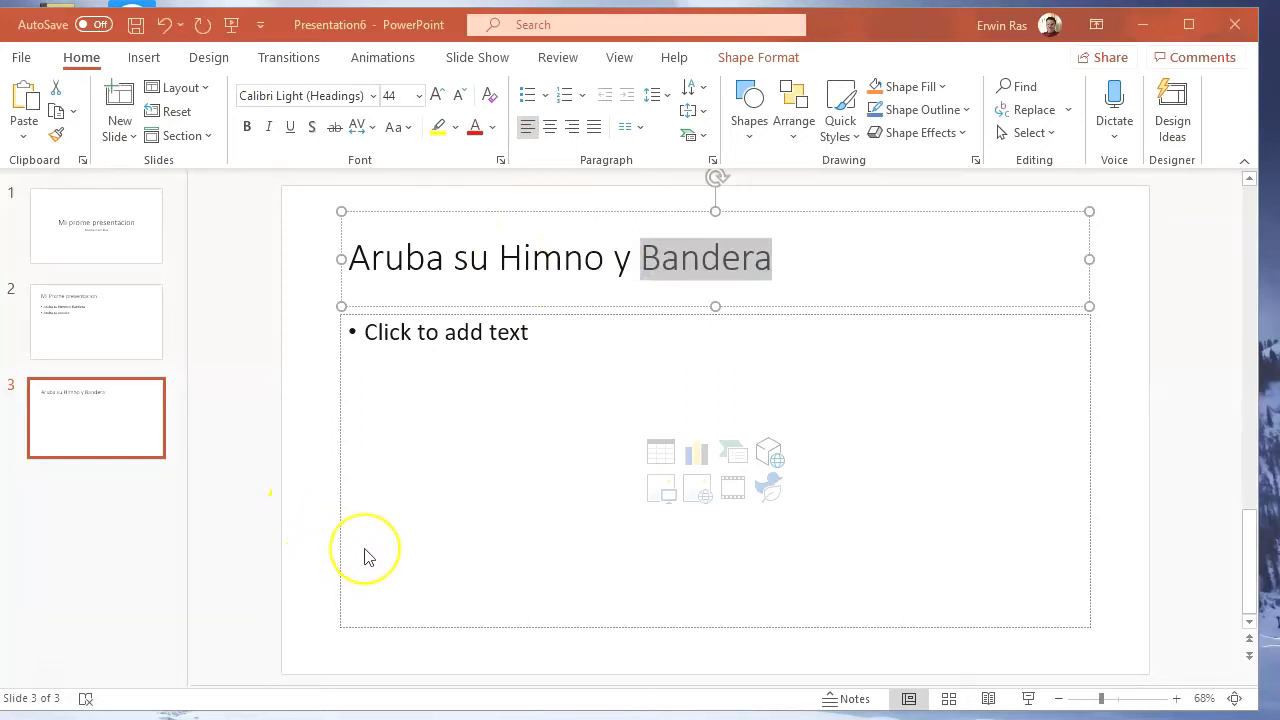
Add a fourth Title and Content slide and copy the bullet 'Aruba su escudo' from slide 2.
click(121, 138)
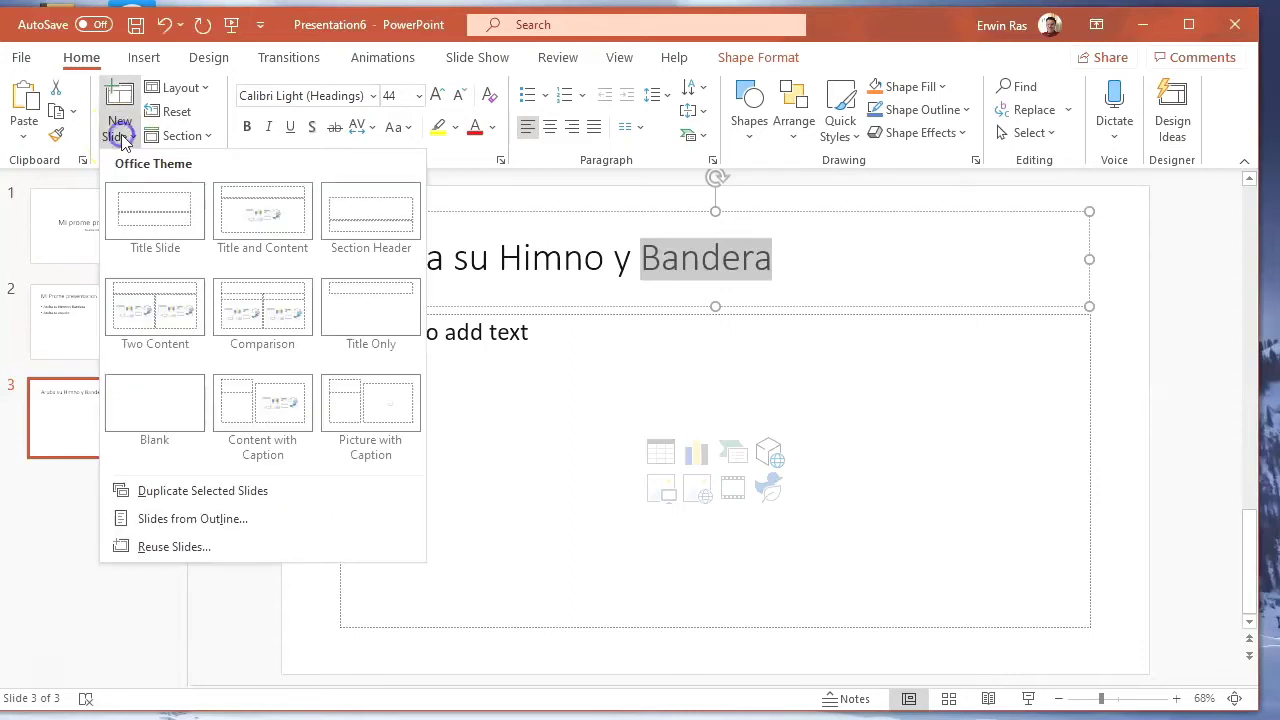
click(266, 222)
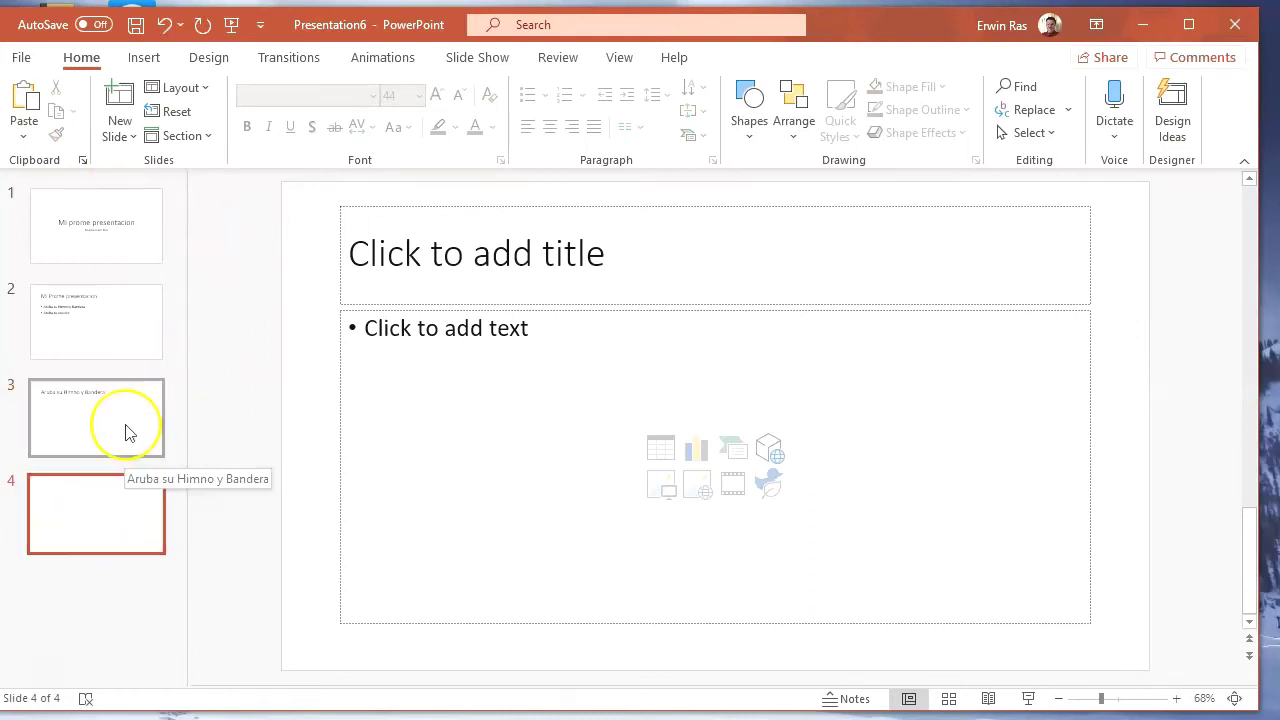
click(103, 333)
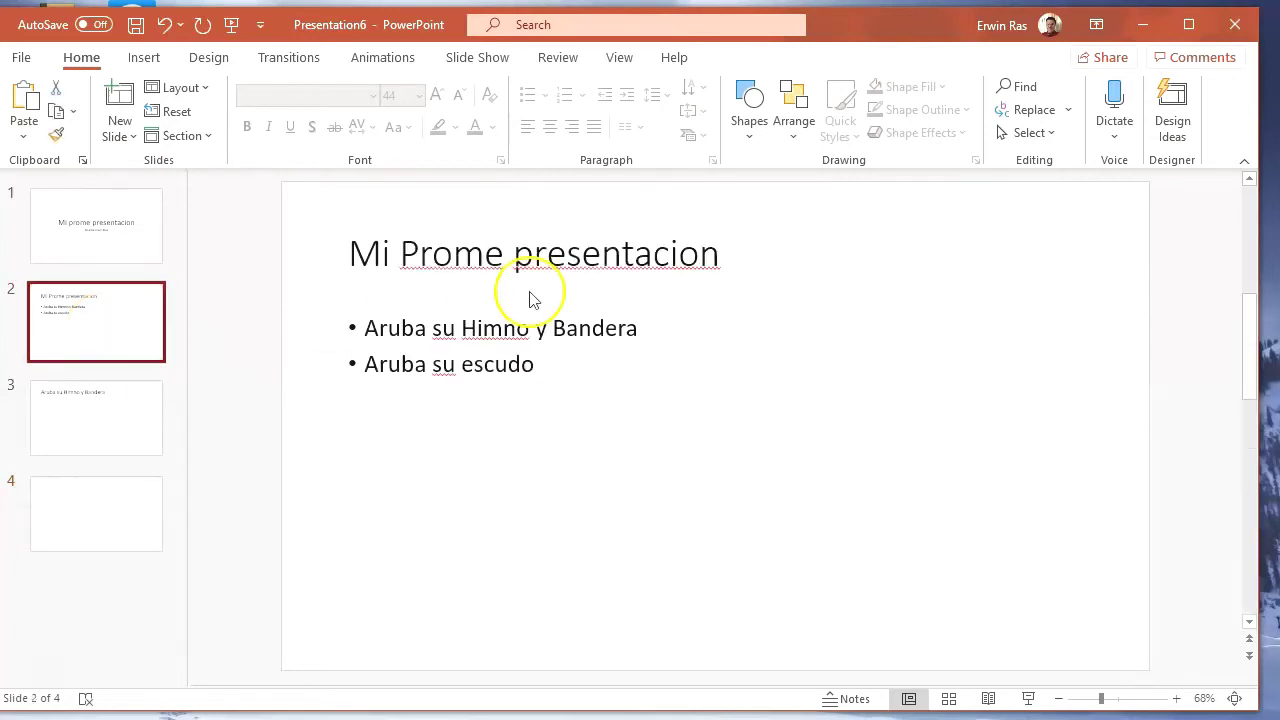
drag(540, 366, 394, 366)
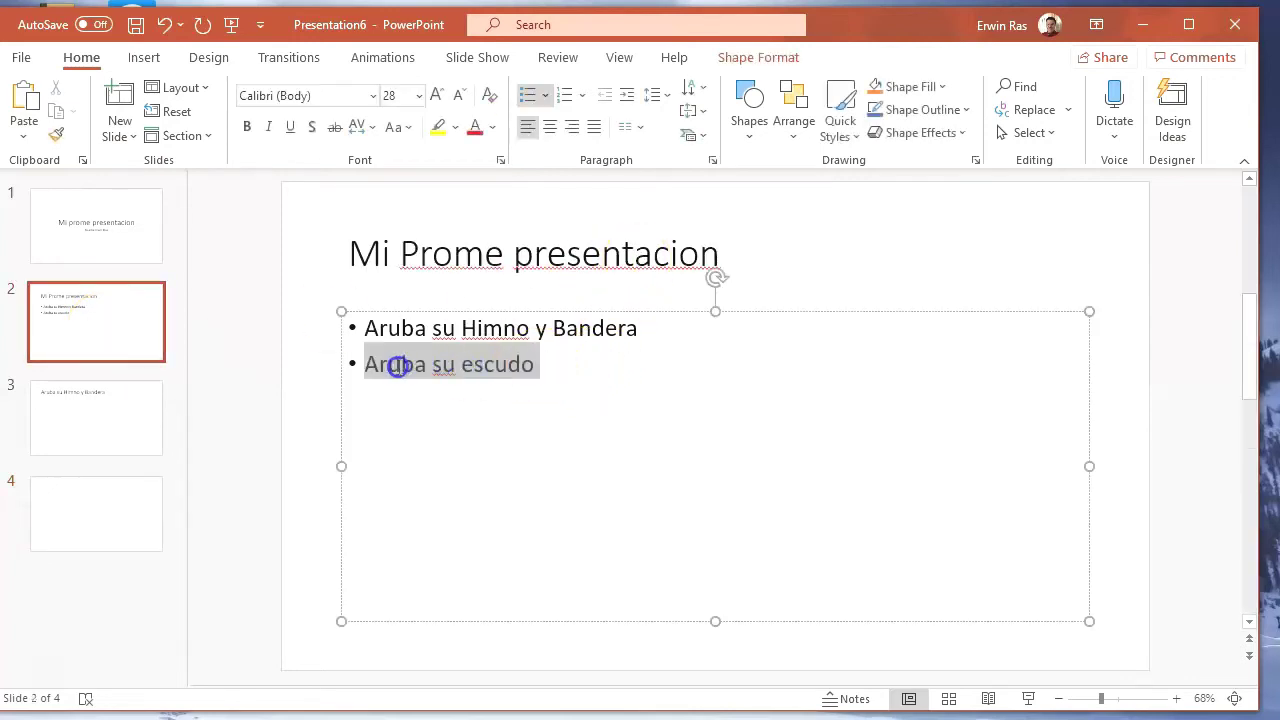
right_click(394, 366)
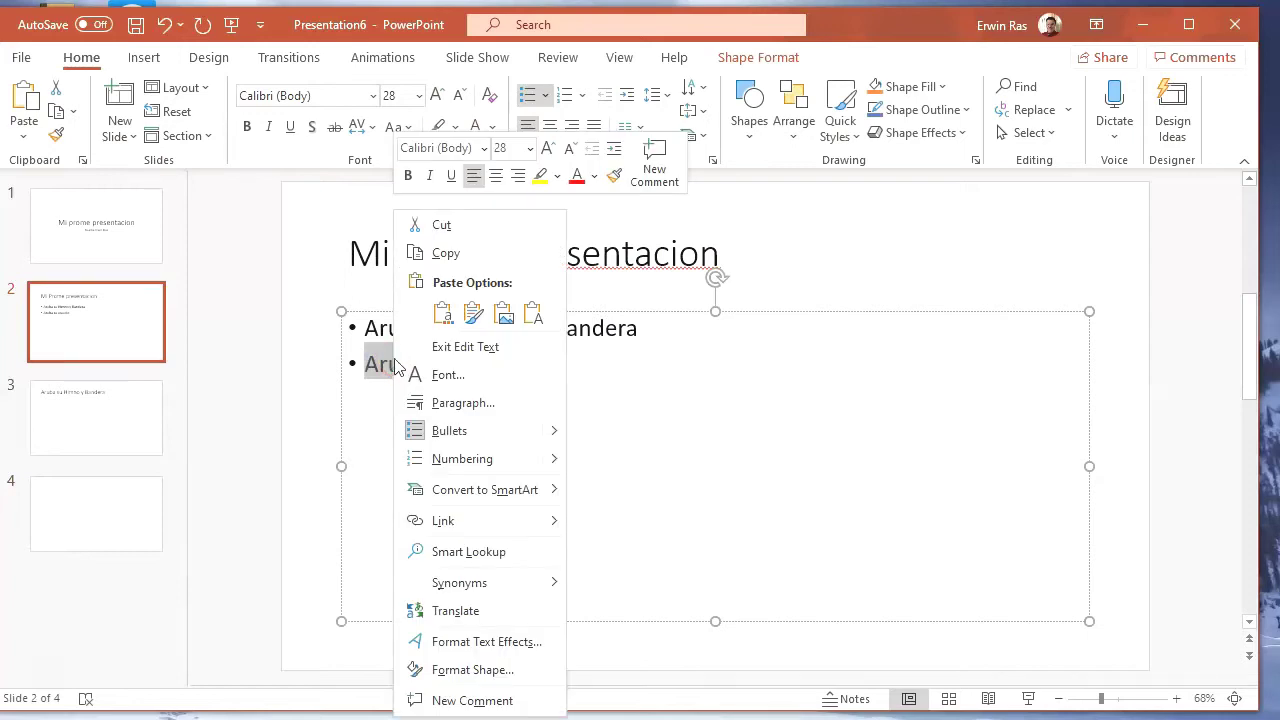
click(440, 253)
Paste 'Aruba su escudo' as plain text into slide 4's title, removing the extra line.
click(98, 521)
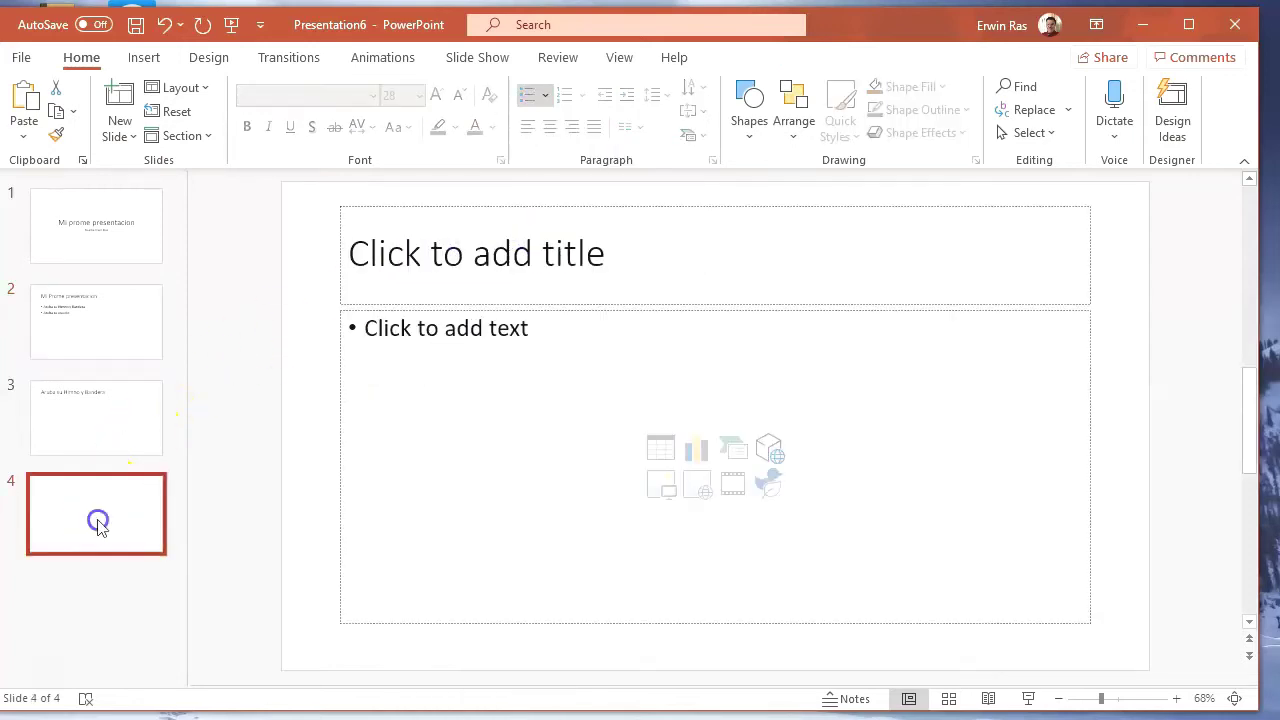
click(423, 249)
right_click(425, 250)
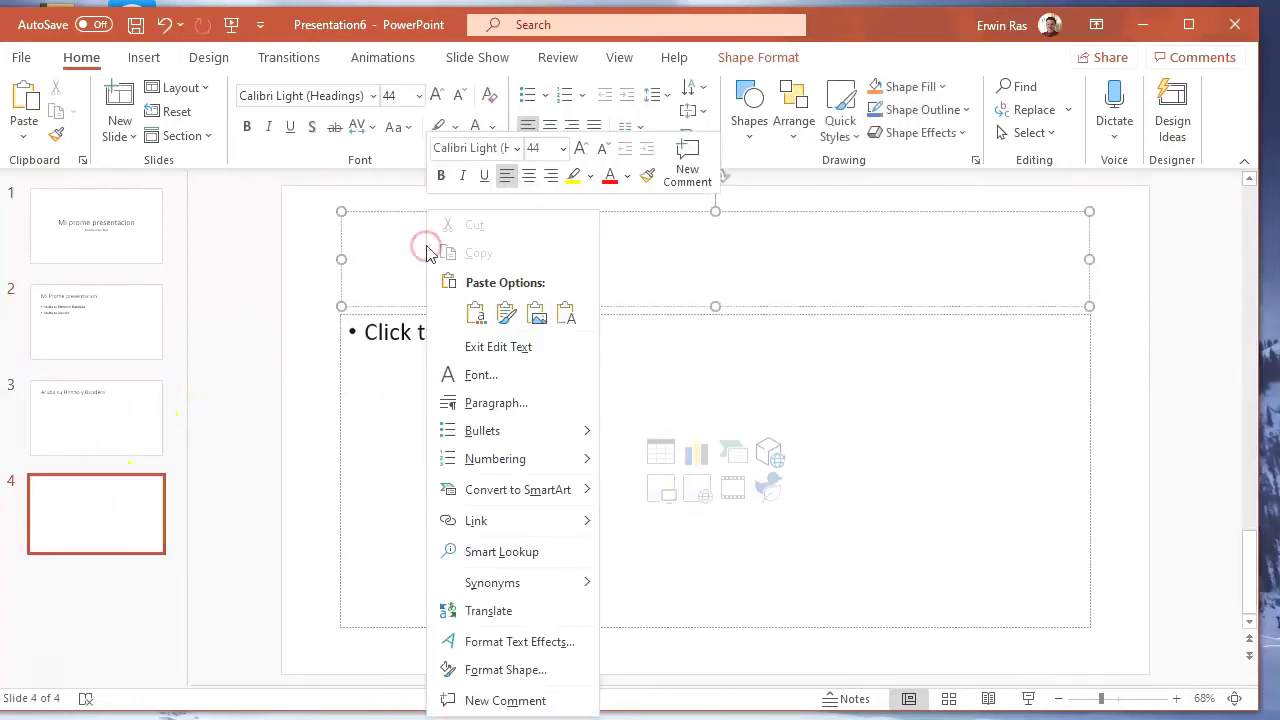
click(566, 313)
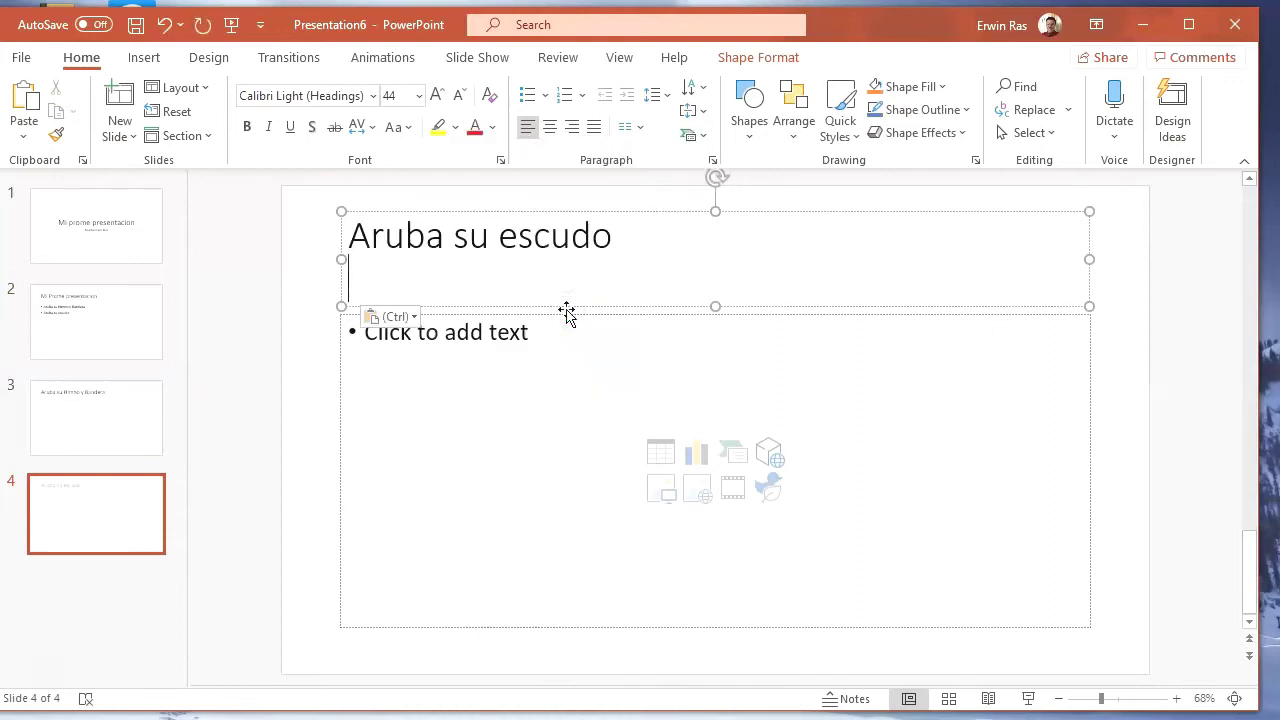
key(BackSpace)
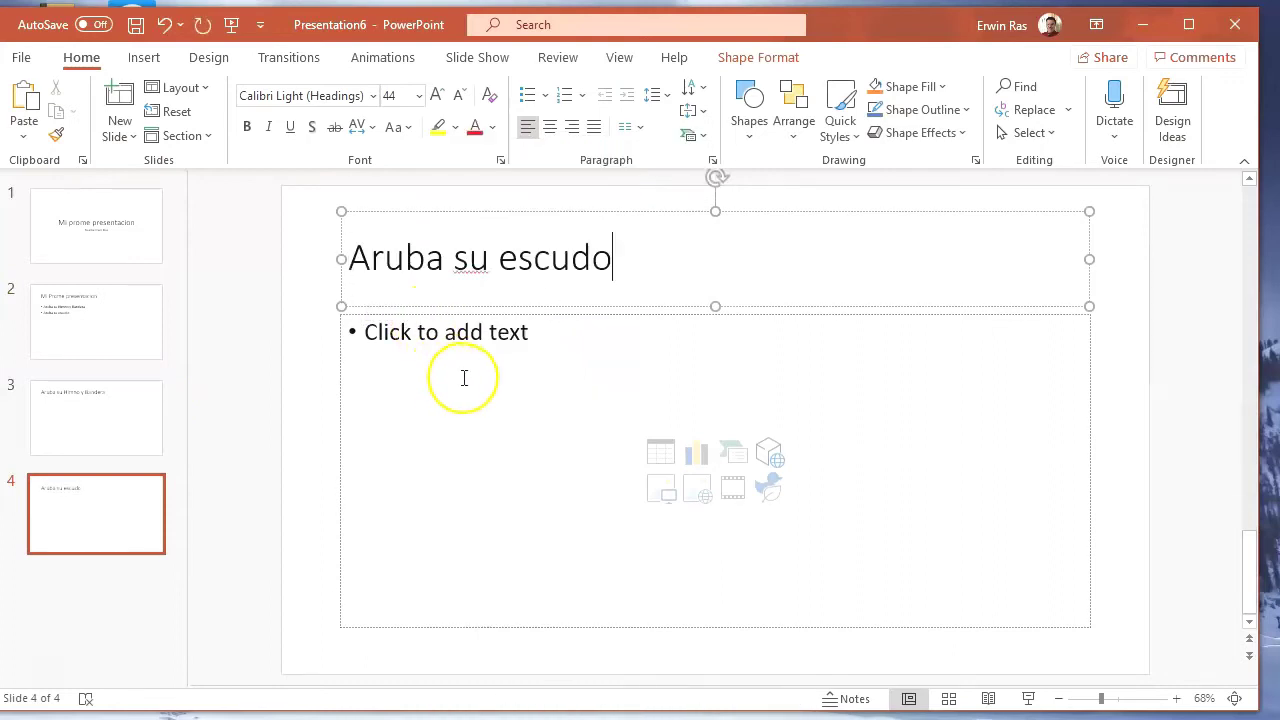
click(463, 336)
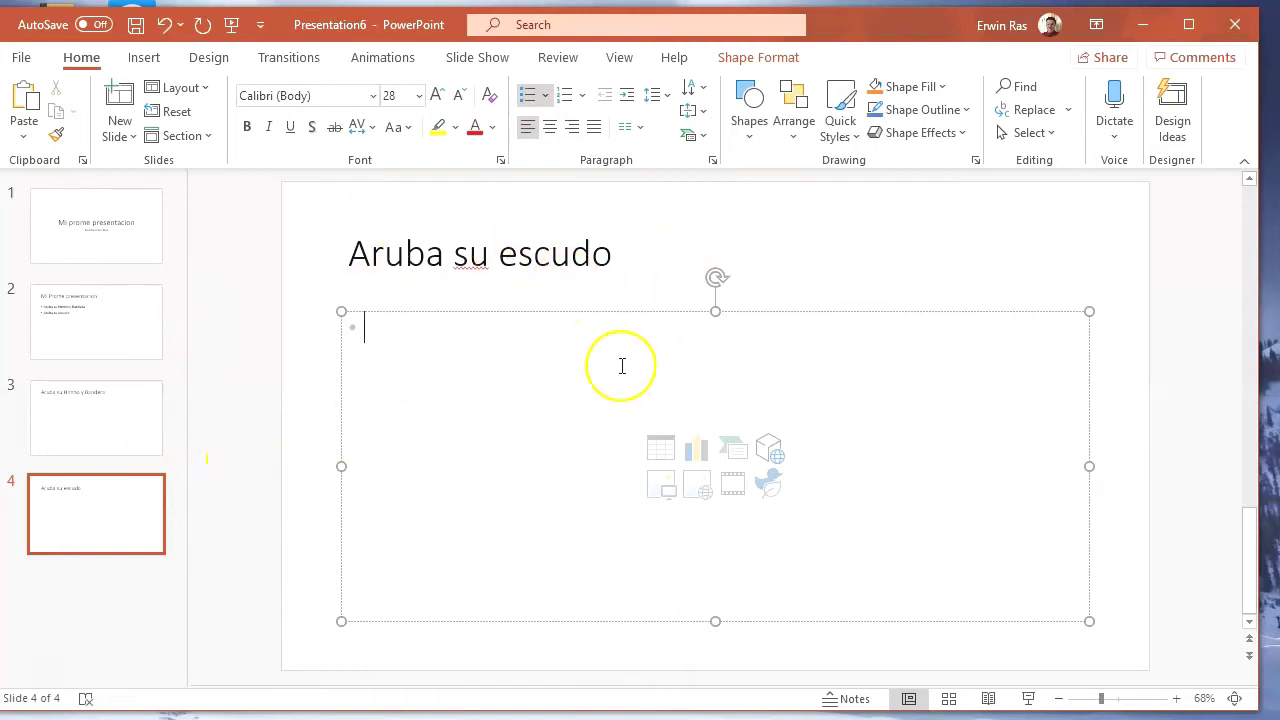
click(127, 420)
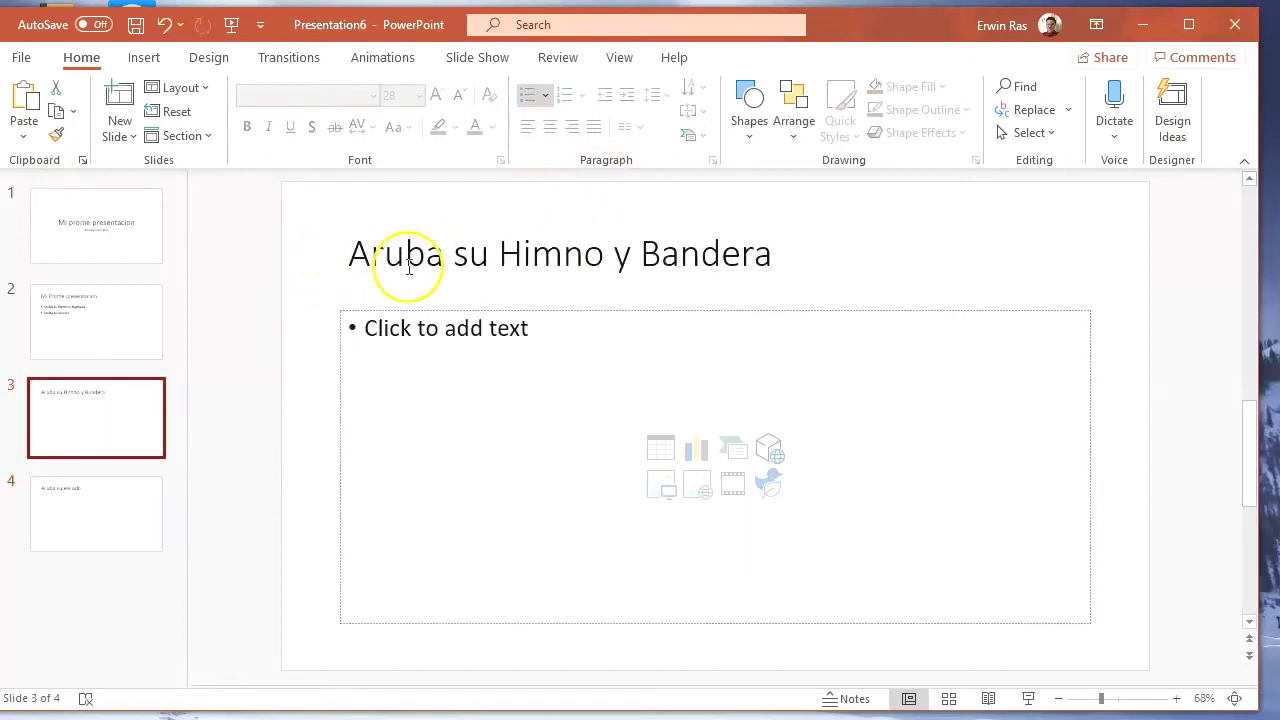
click(85, 505)
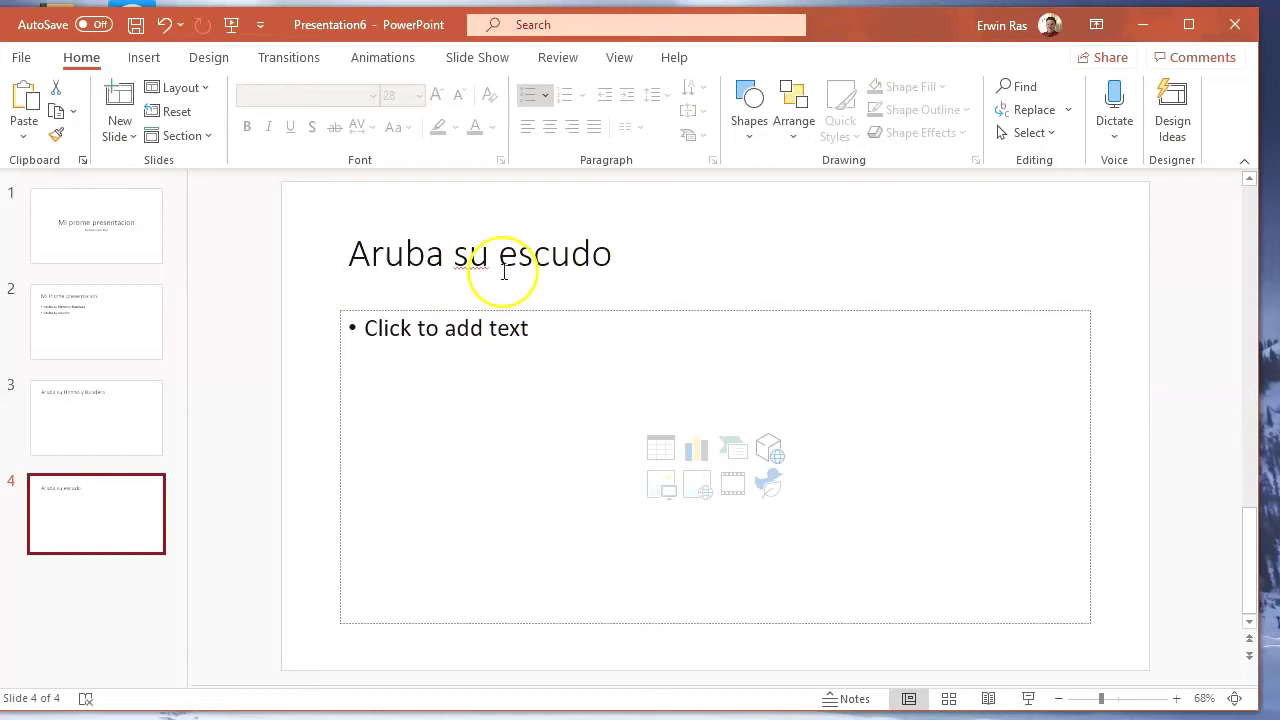
Add a Title Only slide titled 'Pregunta?'.
click(118, 135)
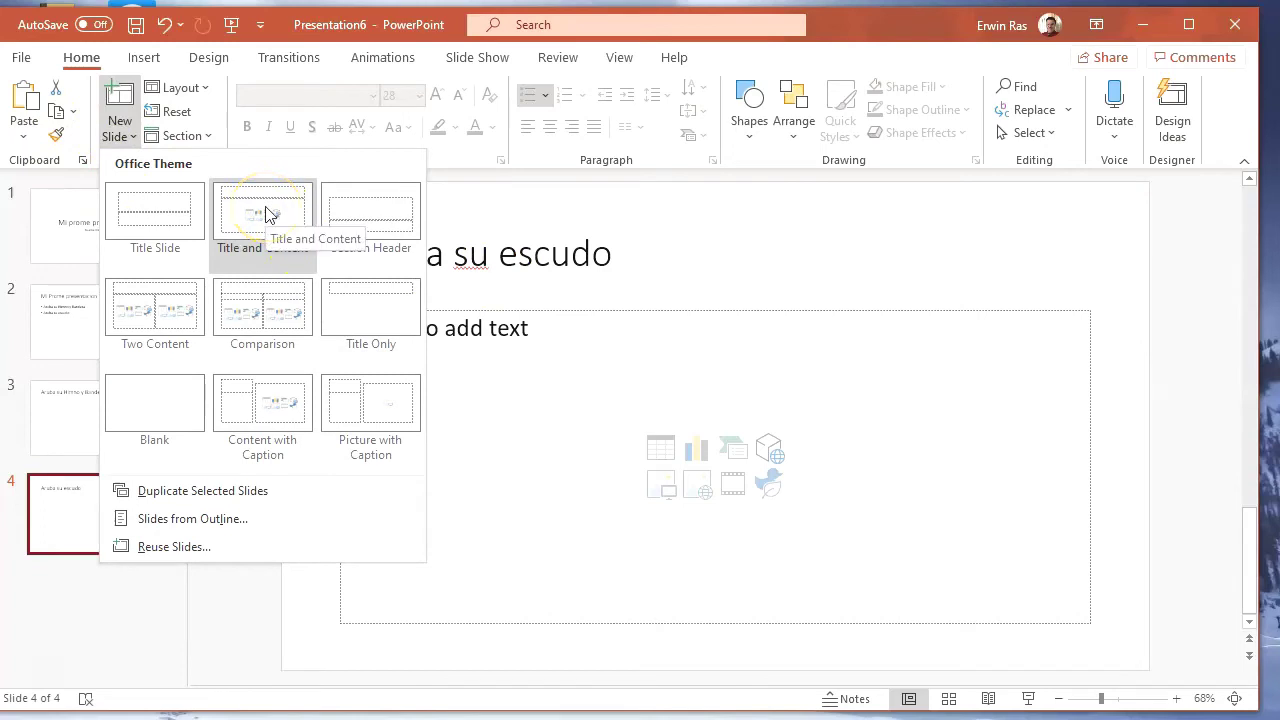
click(369, 317)
click(395, 249)
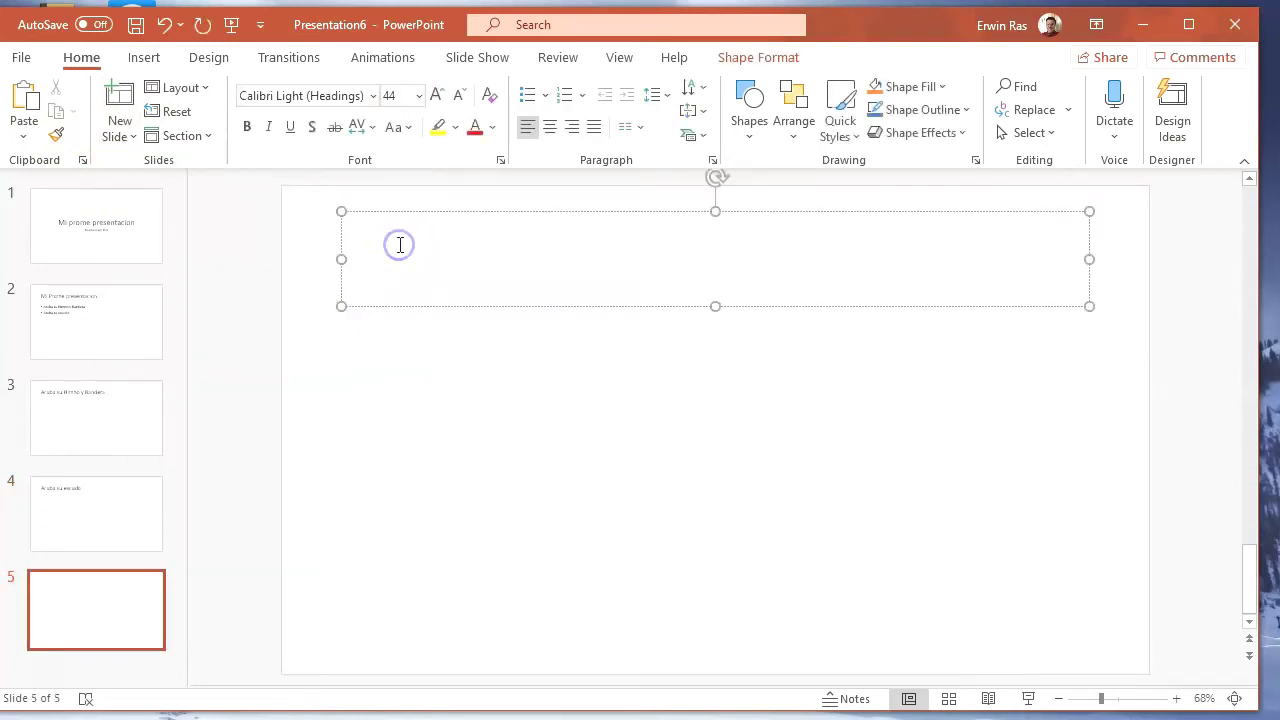
text(Pregunta)
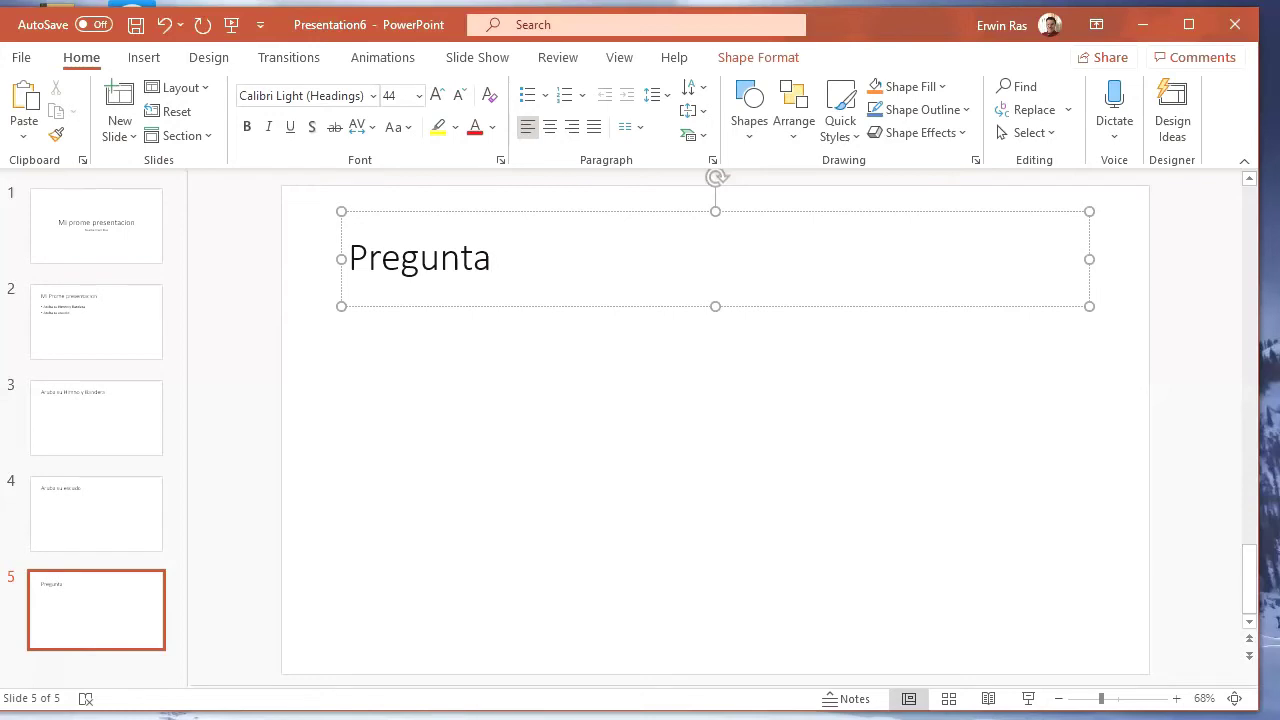
text(?)
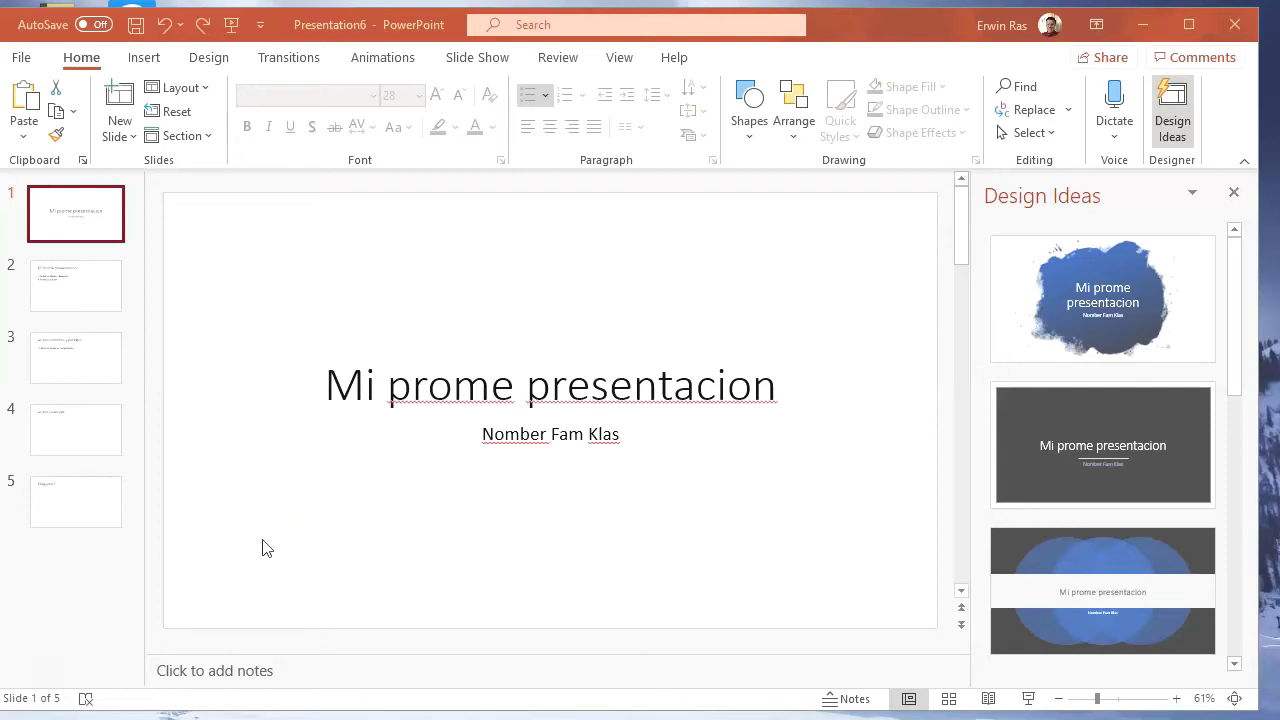
Run the slide show full screen starting from the 'Mi prome presentacion' title slide.
click(1028, 699)
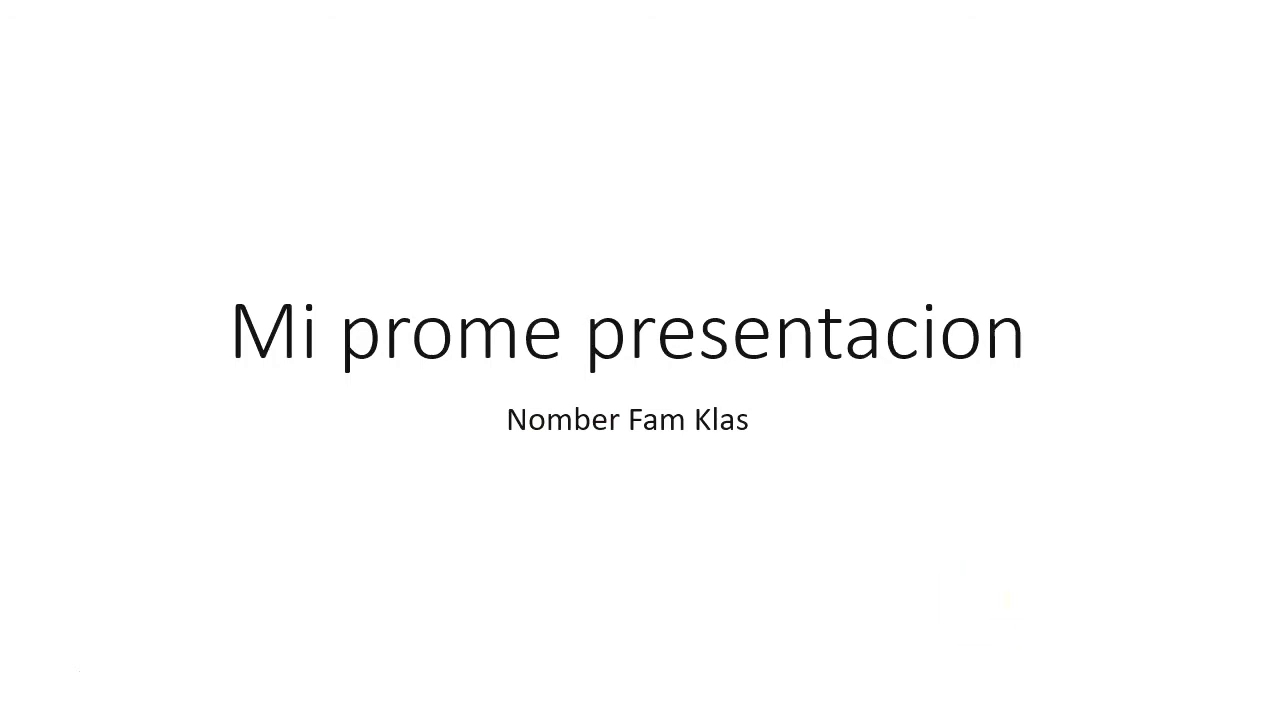
Advance through all five slides to the end screen and exit back to Normal view.
click(972, 601)
click(972, 601)
click(972, 601)
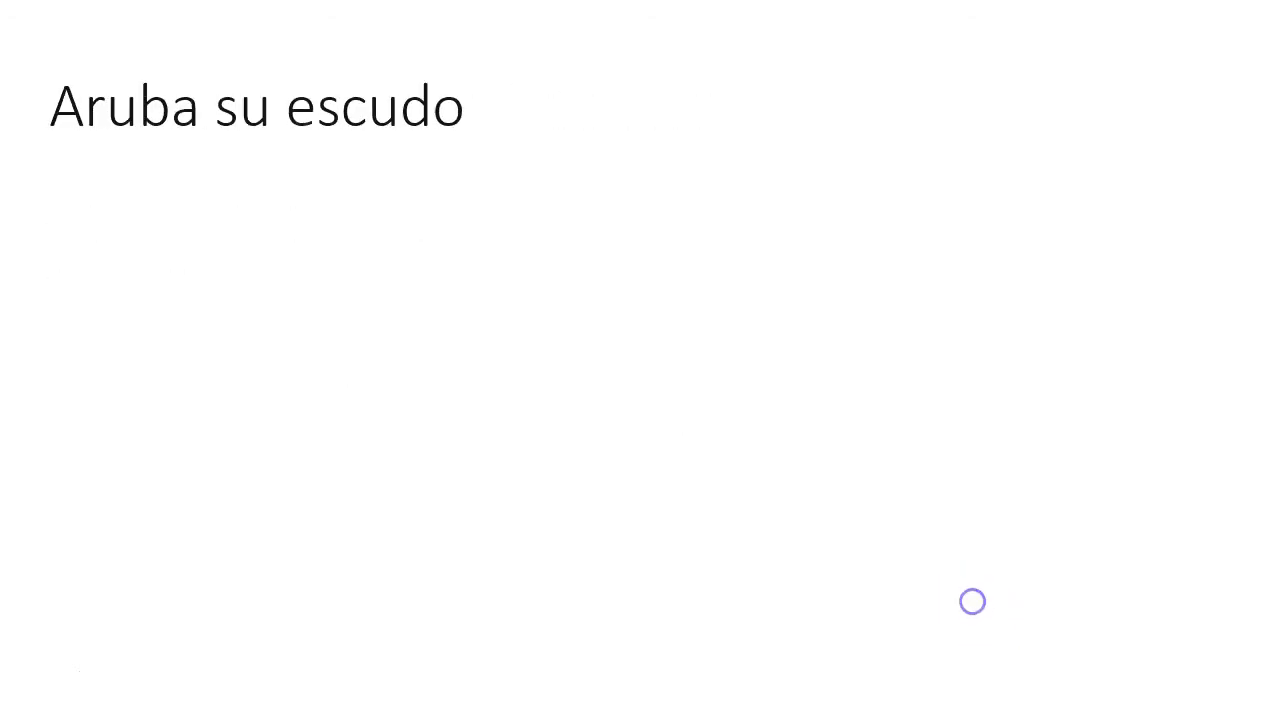
click(973, 601)
click(973, 601)
click(973, 601)
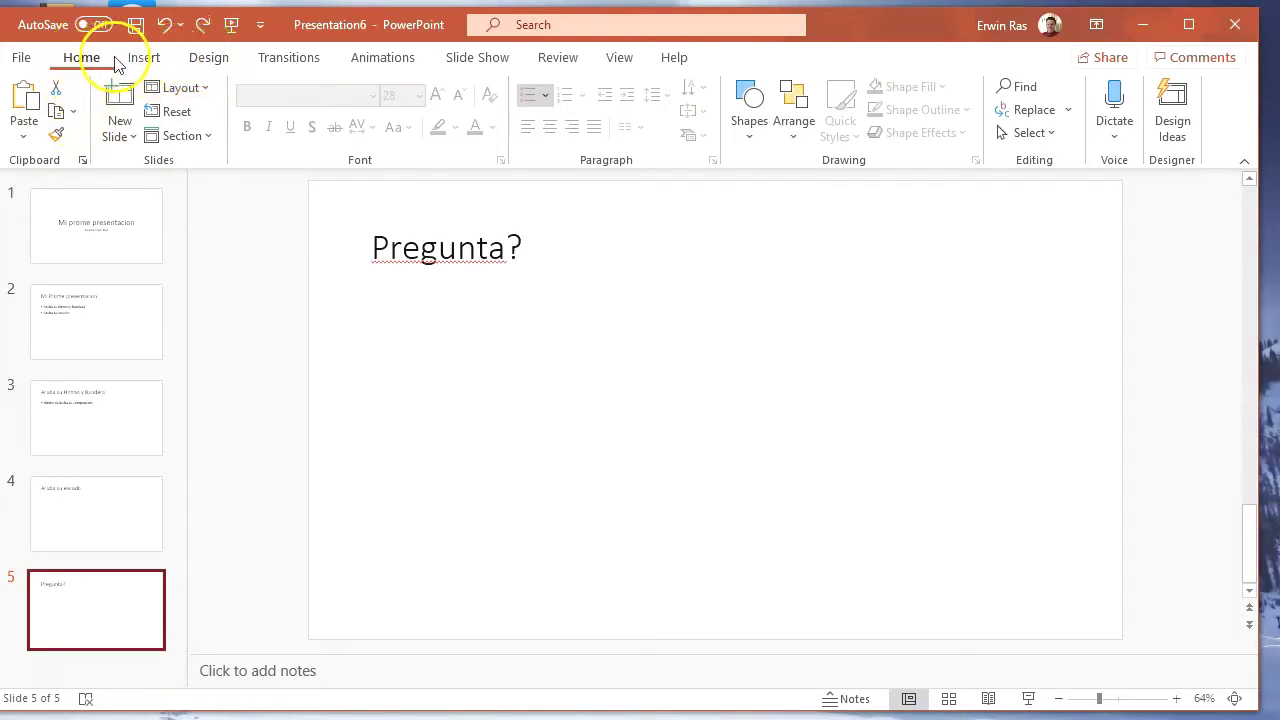
Apply the red-banded theme with bold red uppercase titles from the Design themes gallery.
click(205, 60)
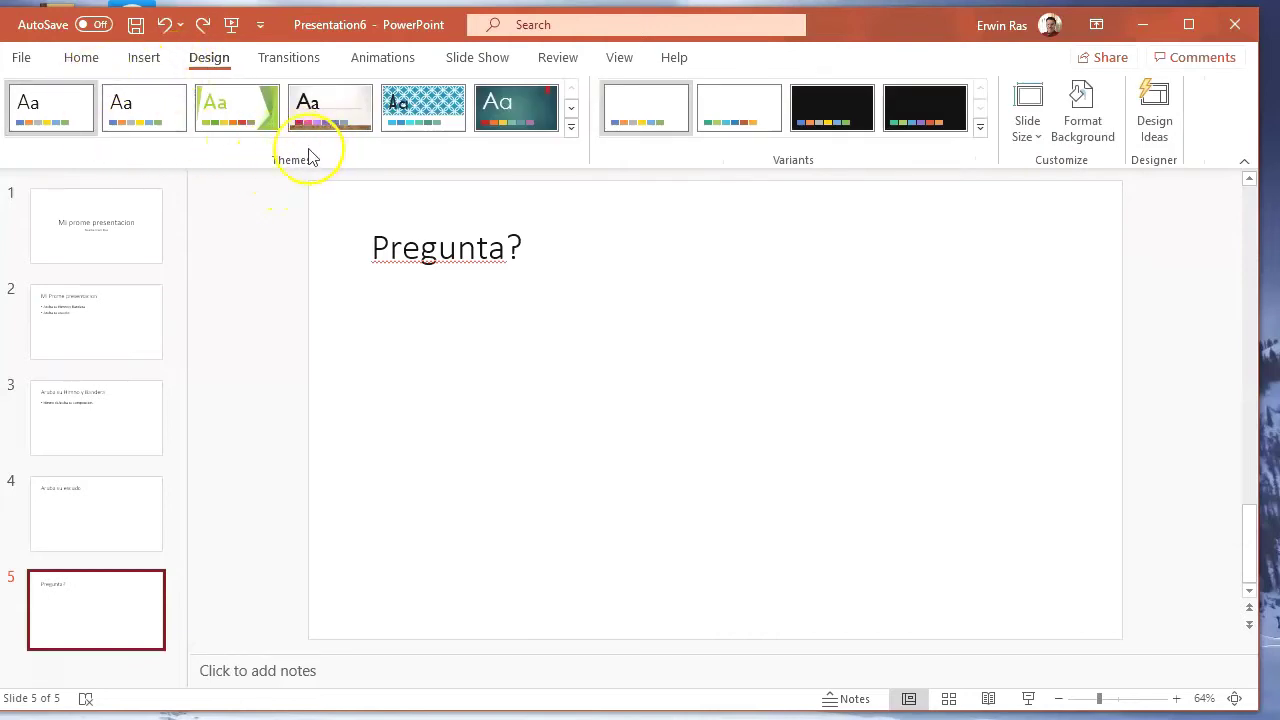
click(571, 127)
drag(574, 234, 566, 357)
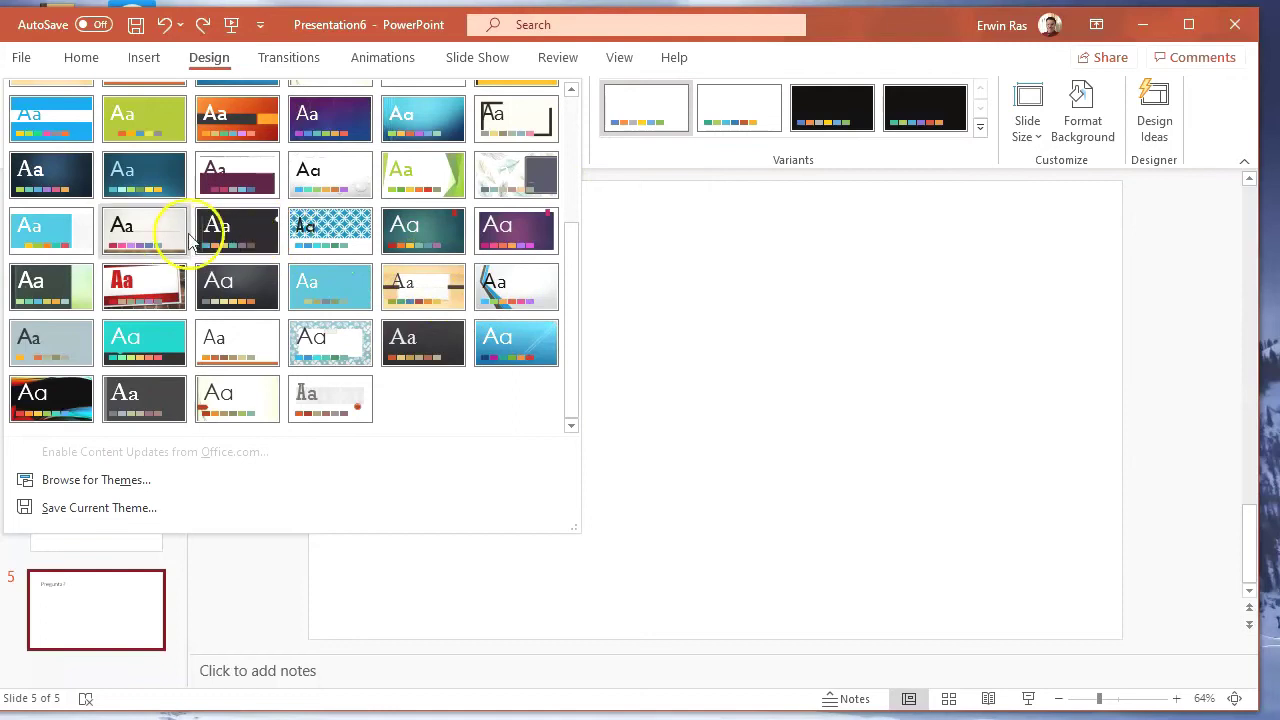
click(145, 285)
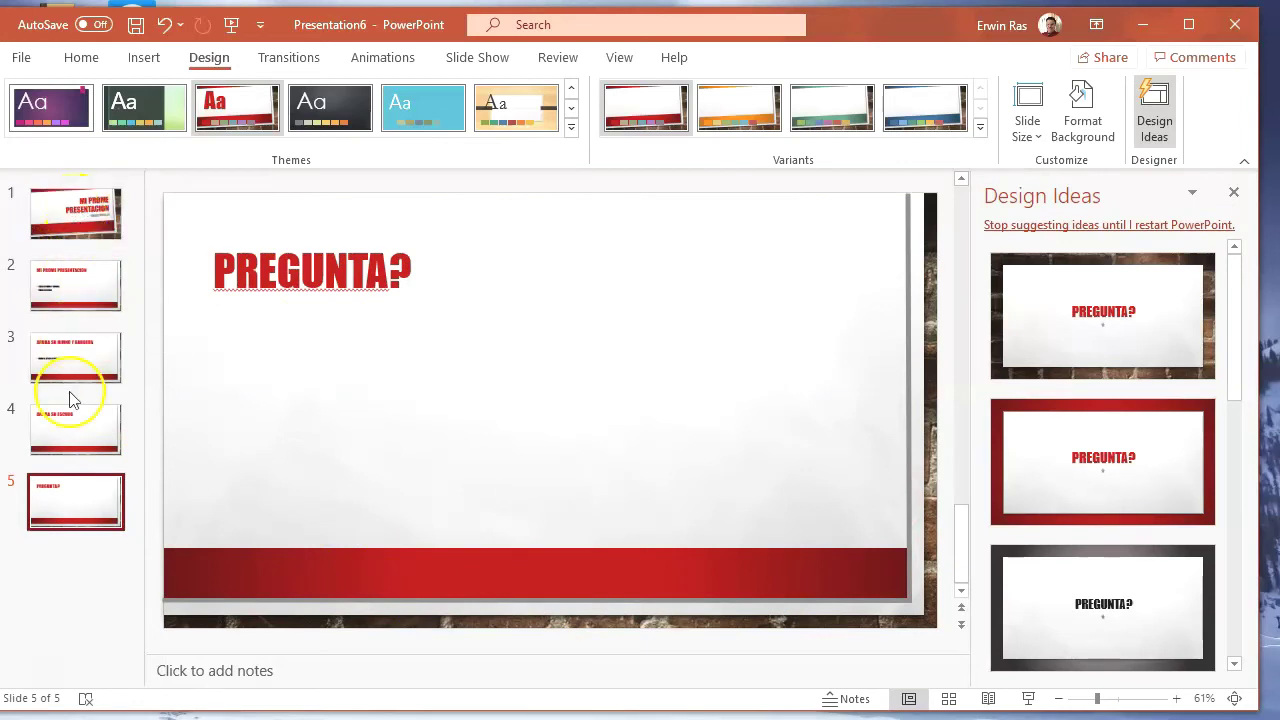
Try the Quotable theme, then apply the dark grey Slice theme to all five slides.
click(45, 200)
click(71, 272)
click(64, 362)
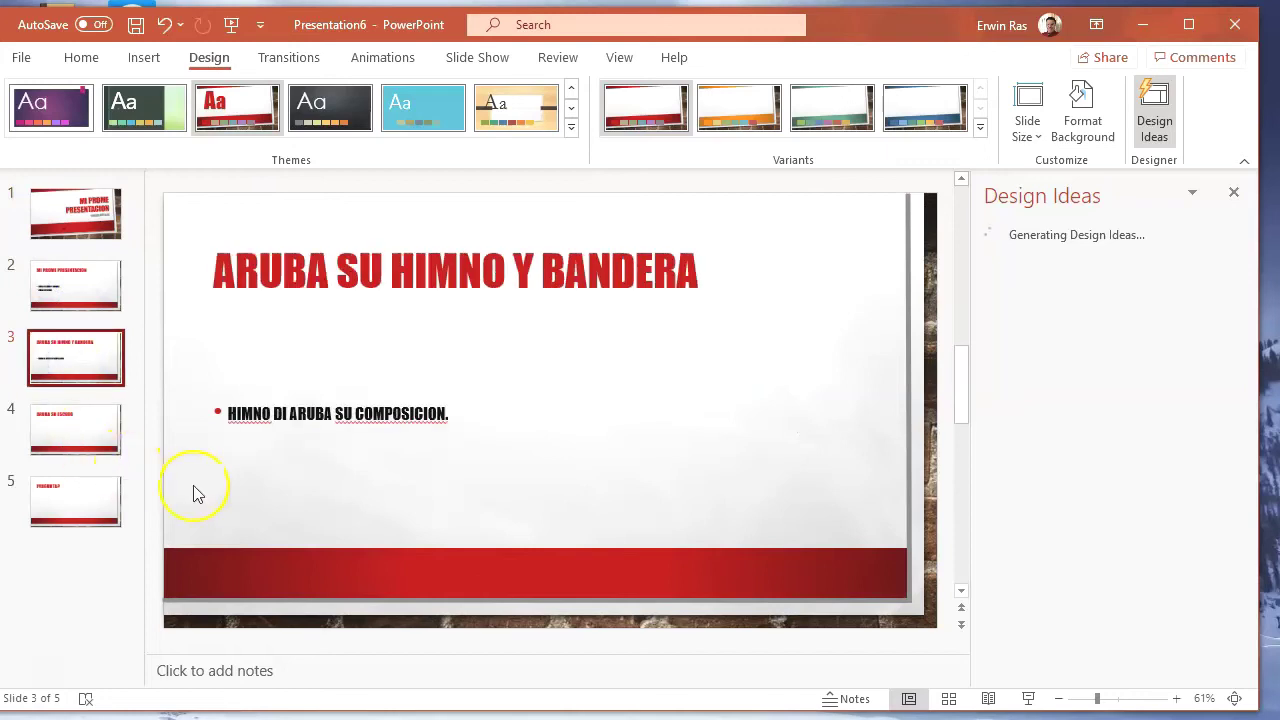
click(571, 127)
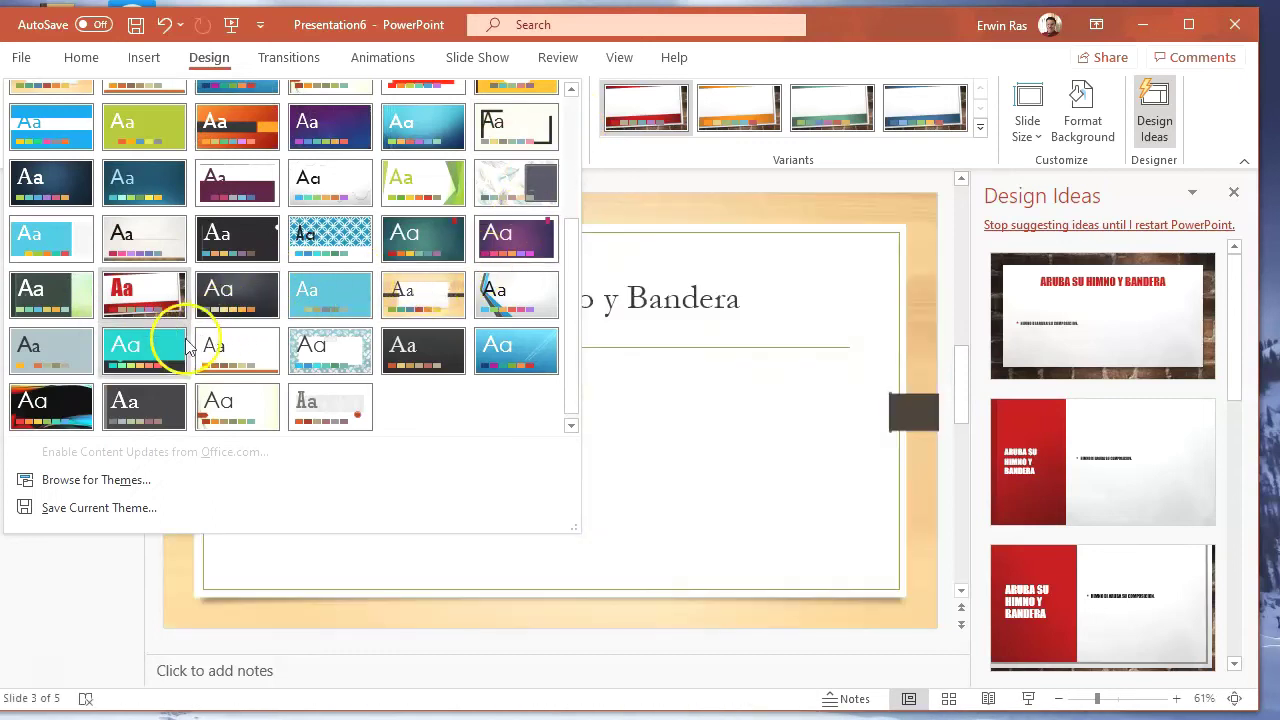
click(146, 349)
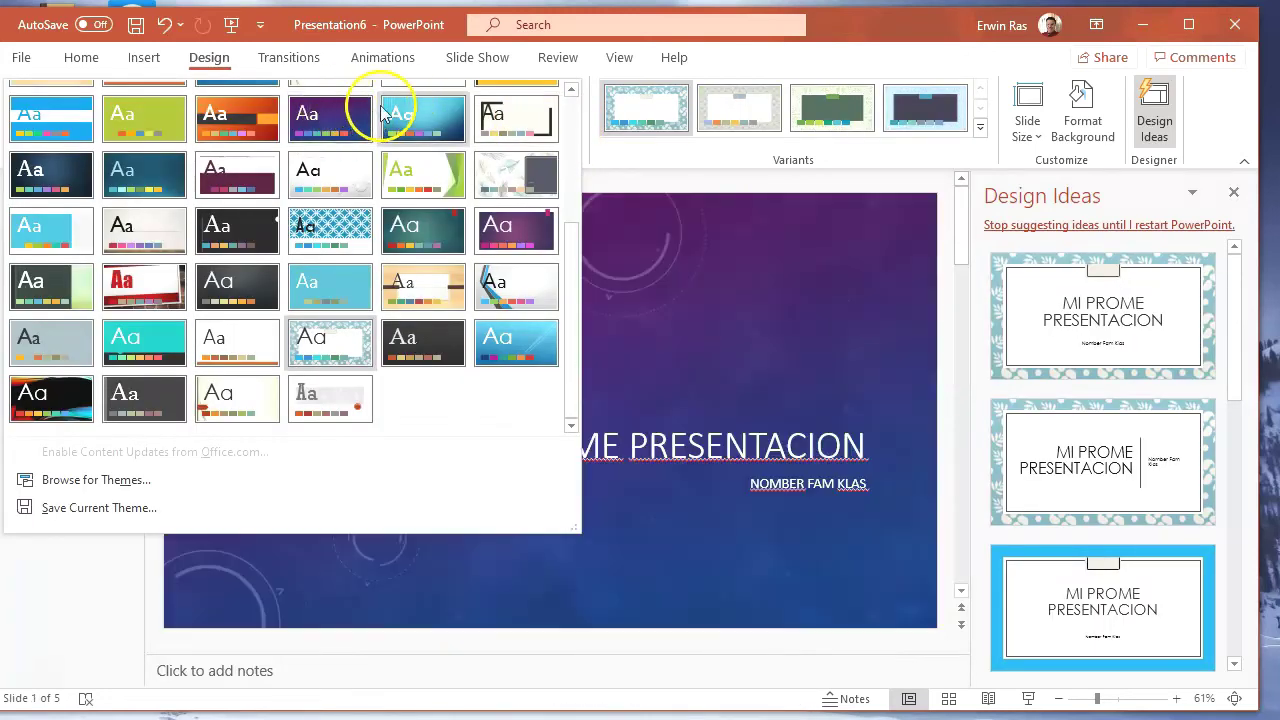
scroll(566, 116, up, 3)
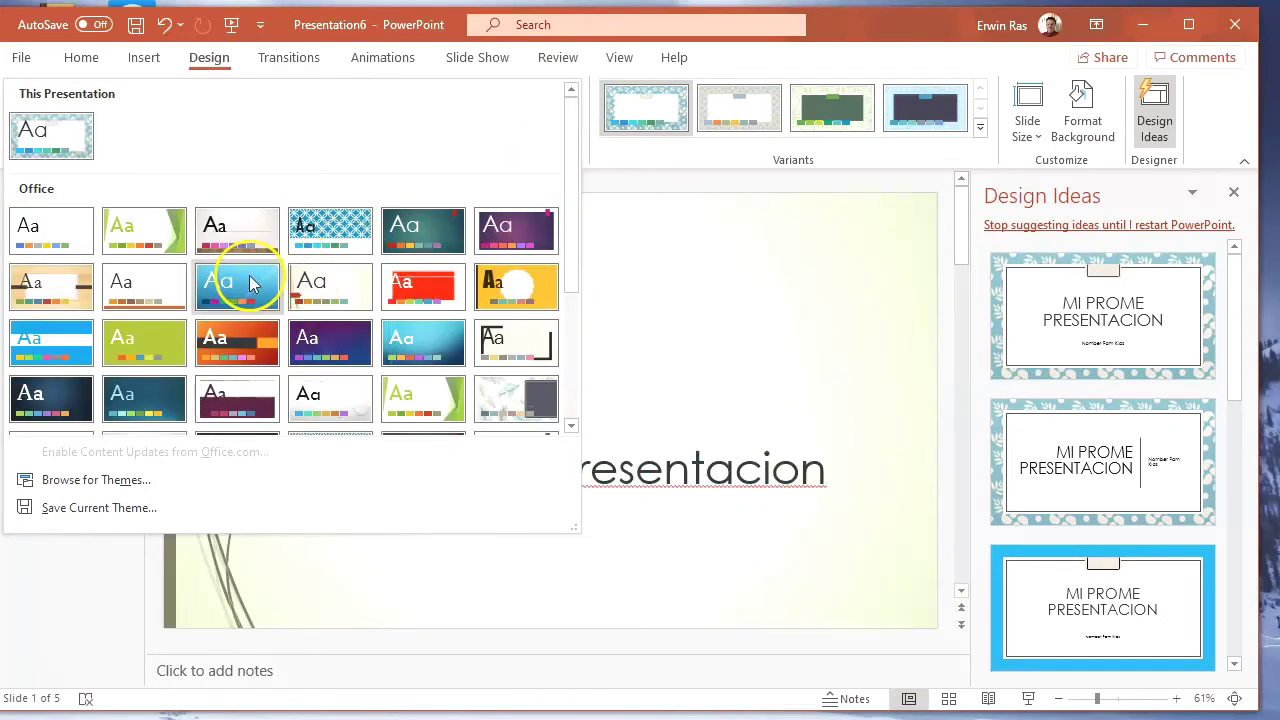
click(250, 284)
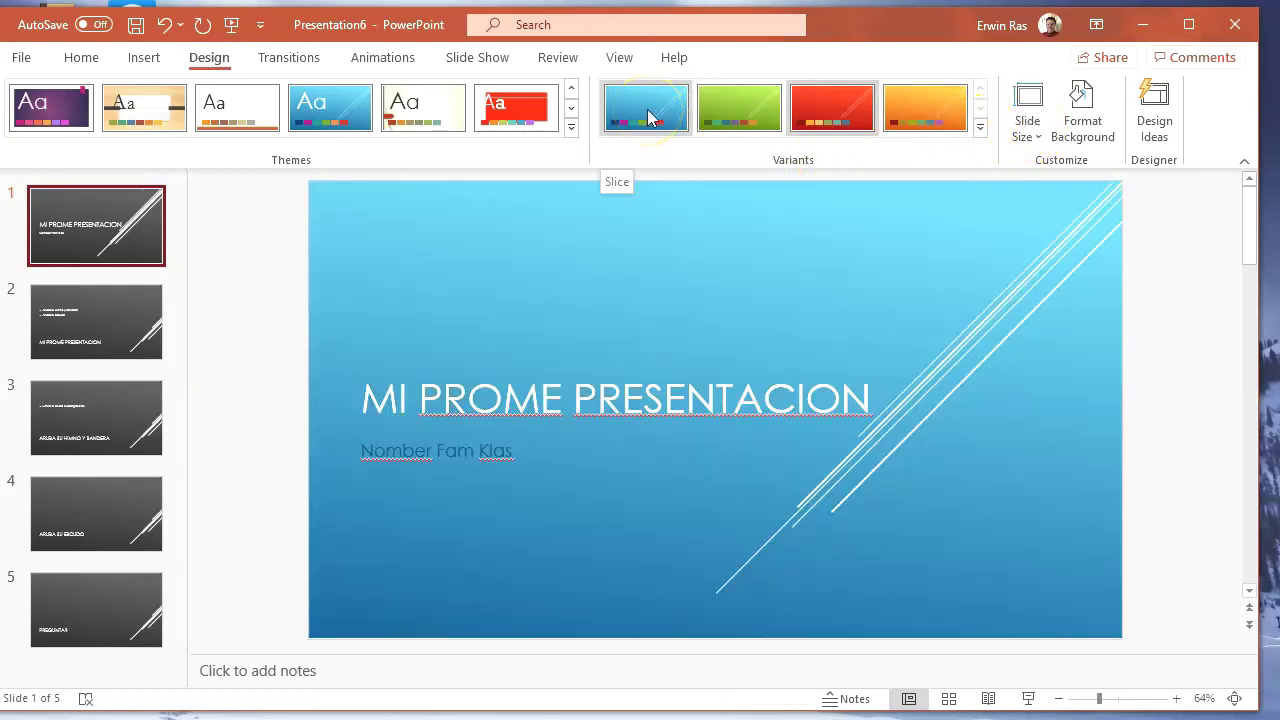
Try the blue and green Slice variants, then apply the Violet colour palette.
click(648, 118)
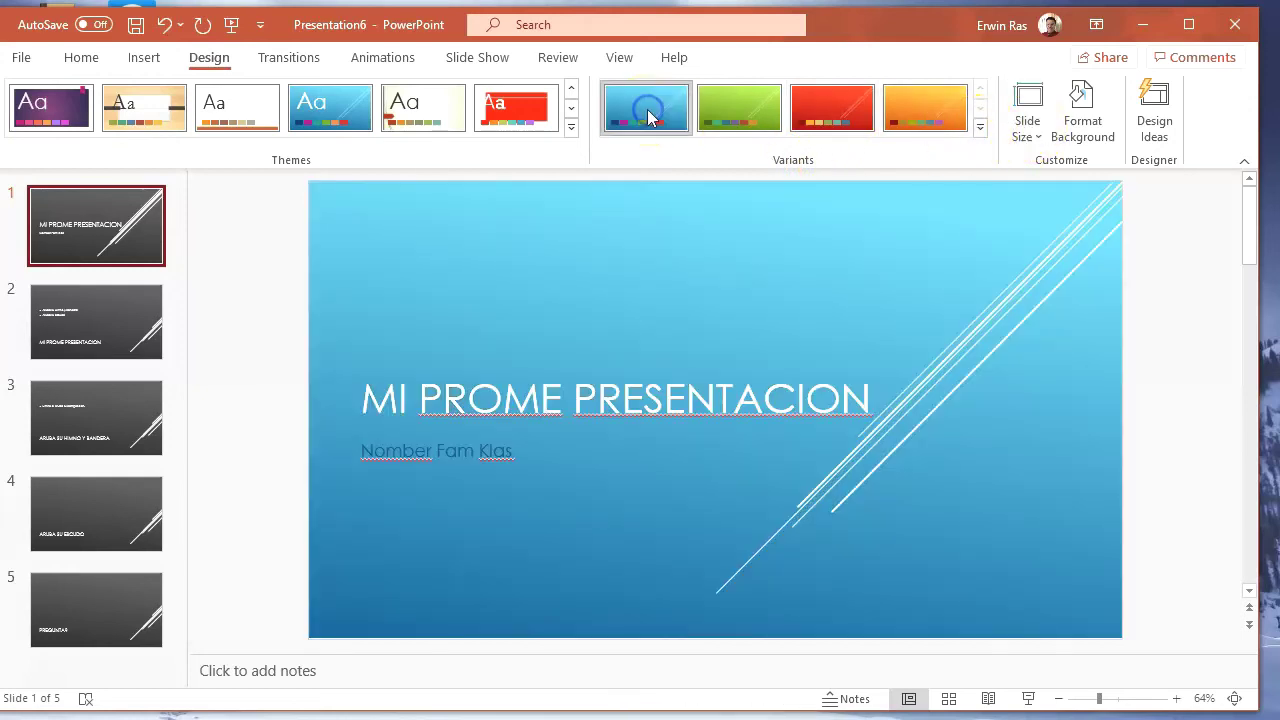
click(723, 102)
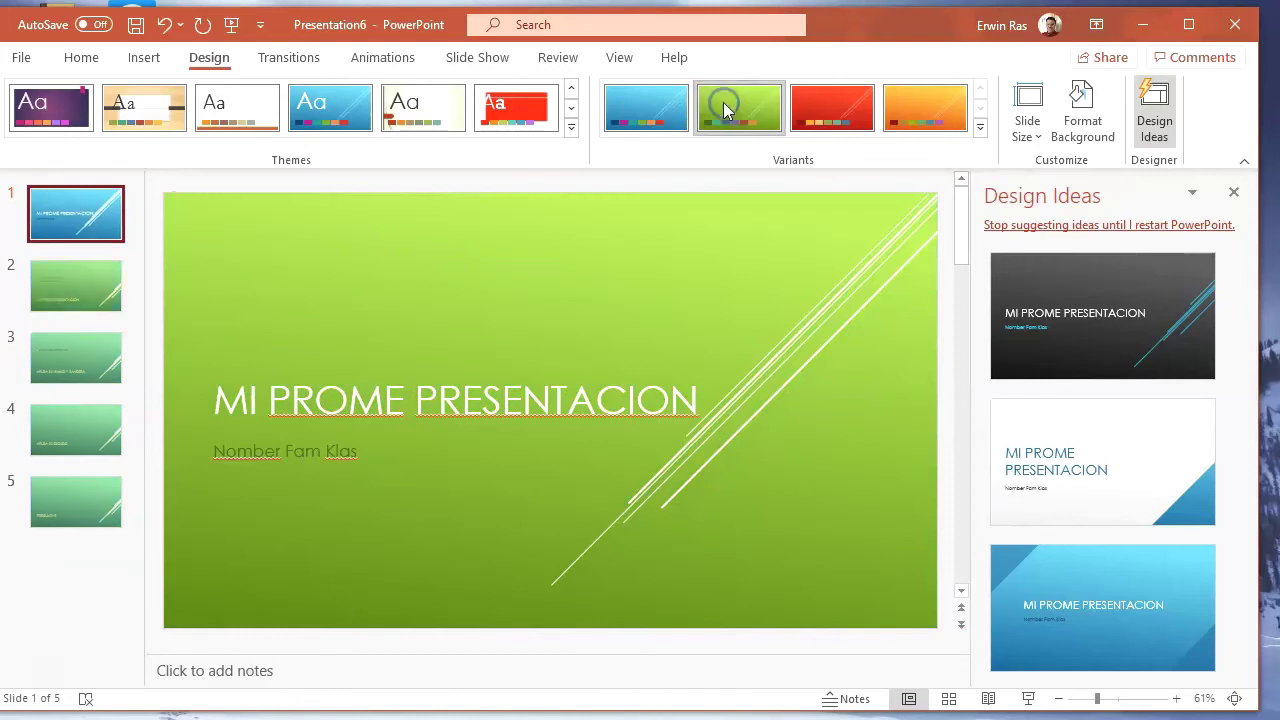
click(980, 128)
mouse_move(815, 163)
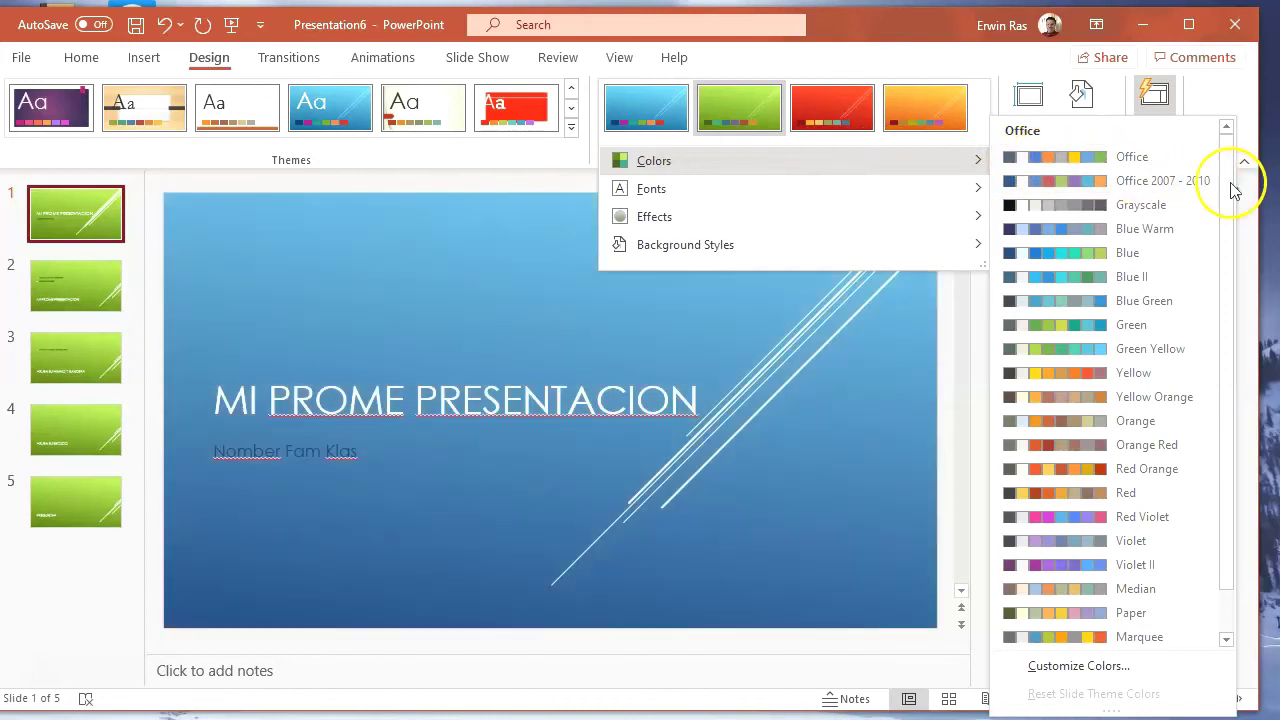
drag(1231, 190, 1231, 302)
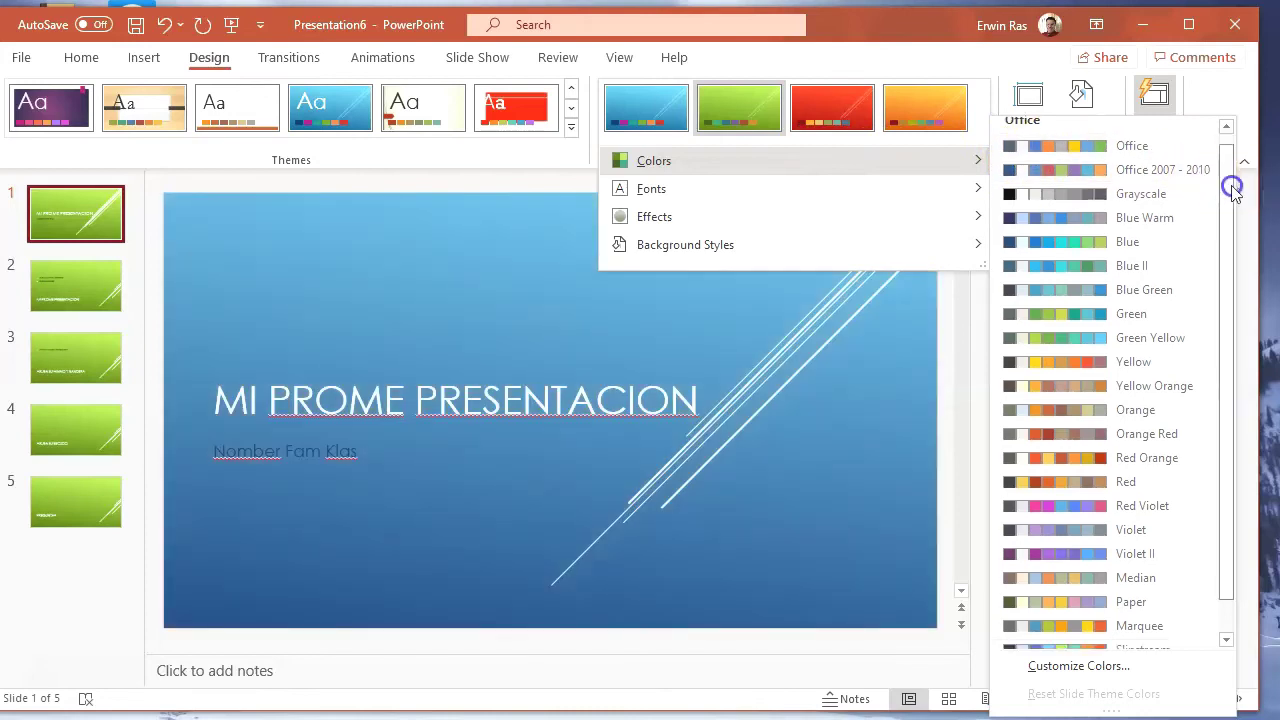
drag(1229, 255, 1228, 178)
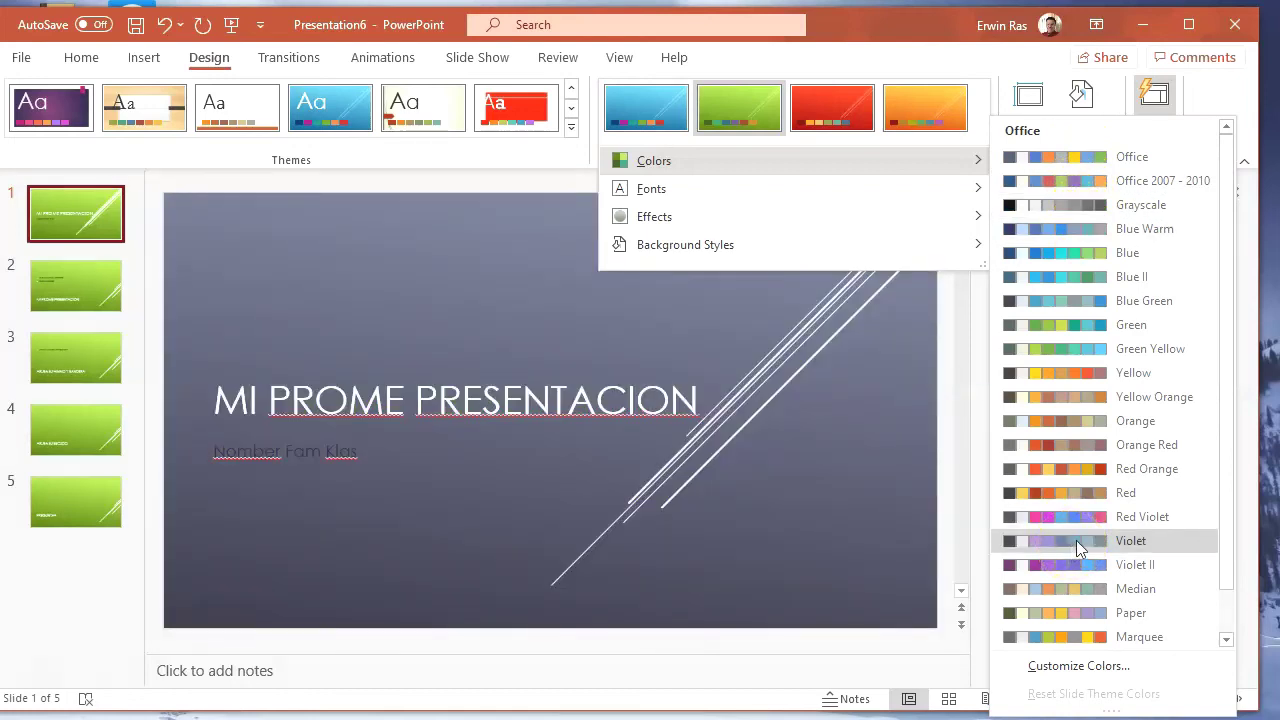
click(1076, 540)
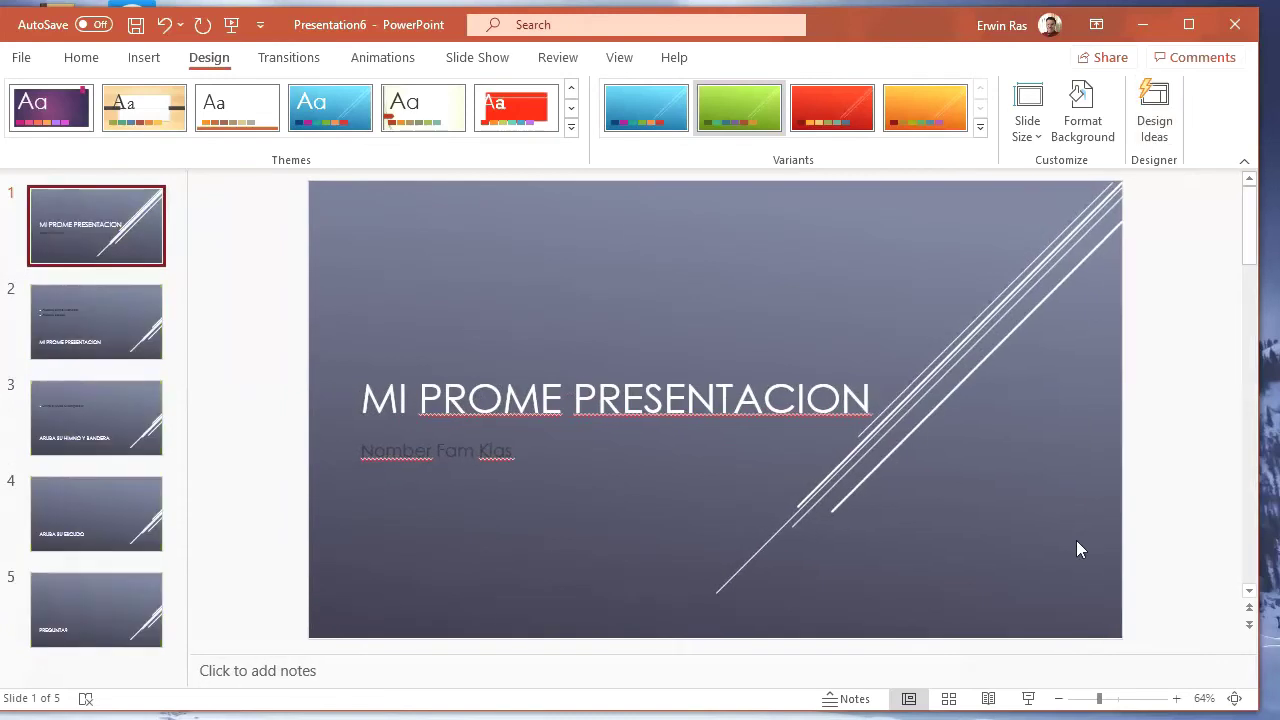
click(981, 131)
Preview colour palettes and the Corbel font, then set the theme fonts to Arial.
click(972, 159)
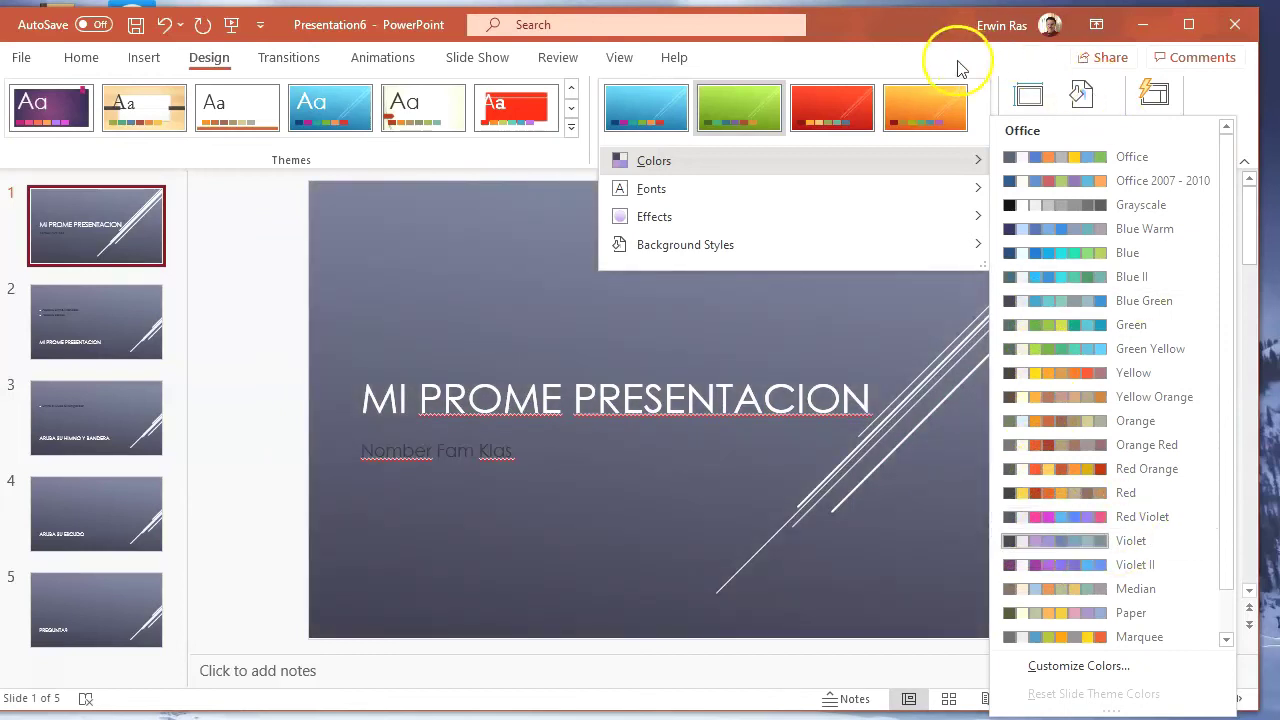
mouse_move(660, 198)
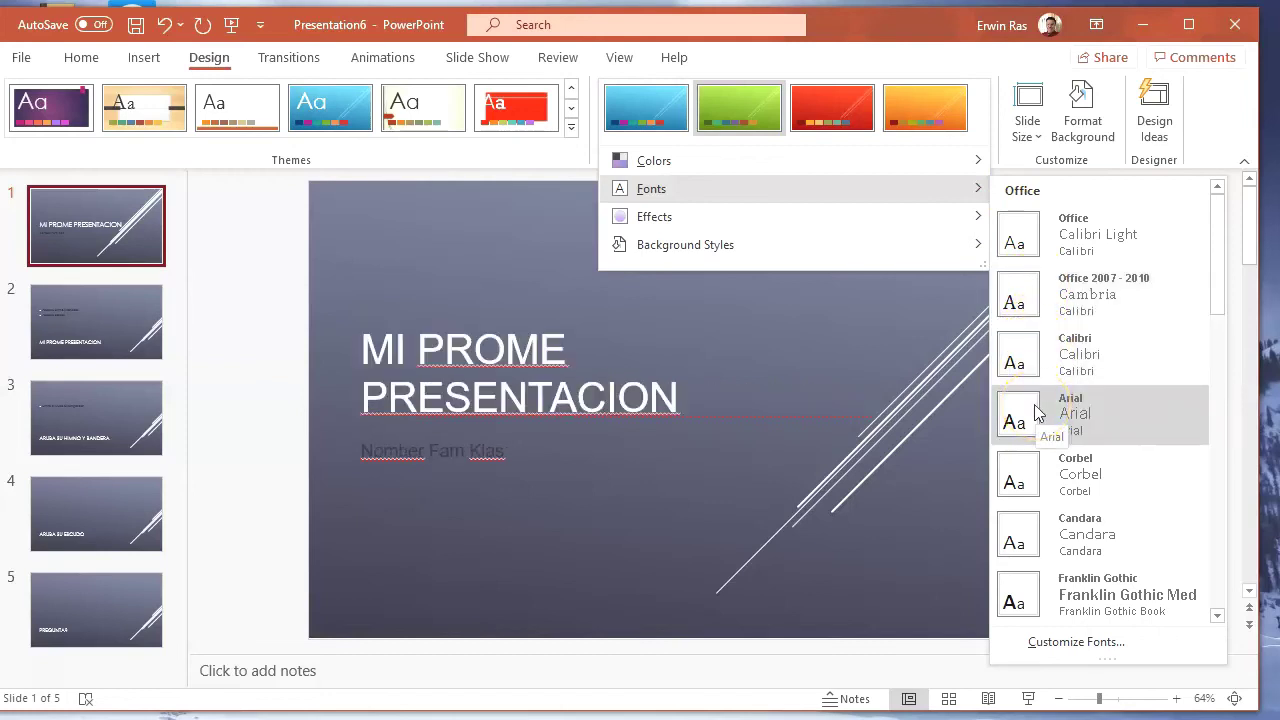
click(1035, 482)
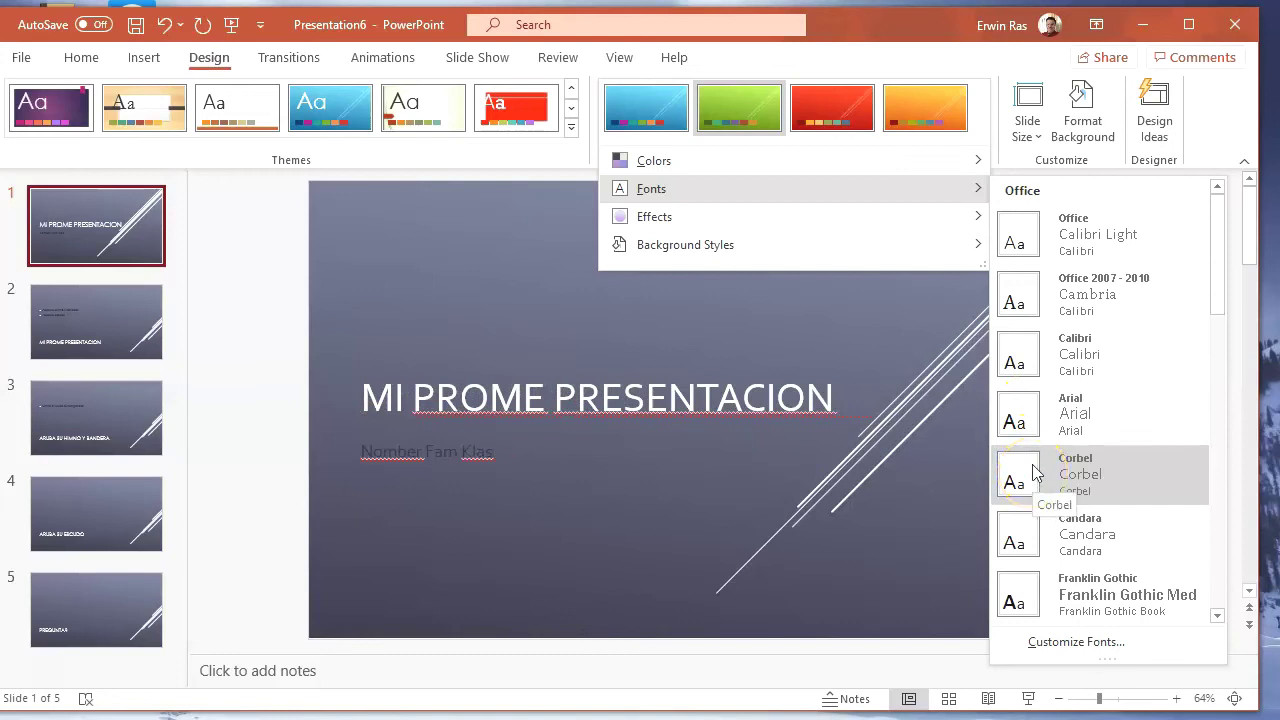
click(1037, 414)
click(1037, 414)
click(971, 330)
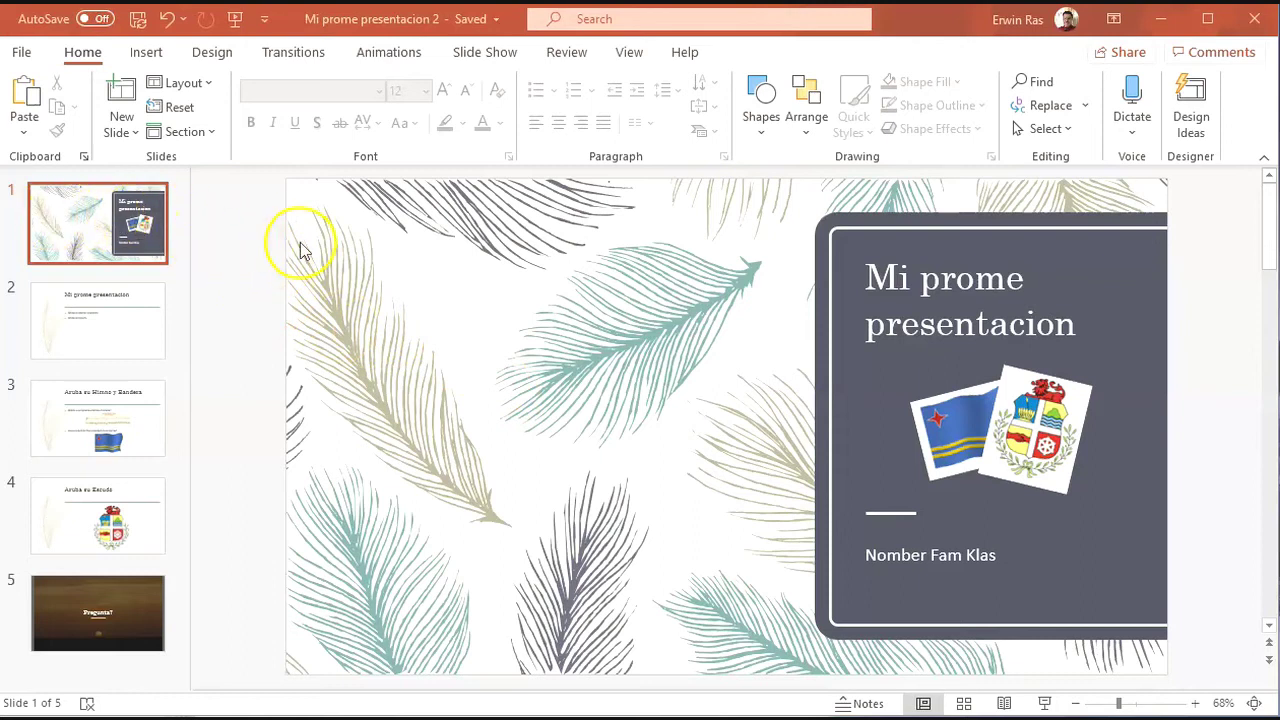
Show the notes pane for slide 3 and enlarge it to read the anthem notes.
click(925, 704)
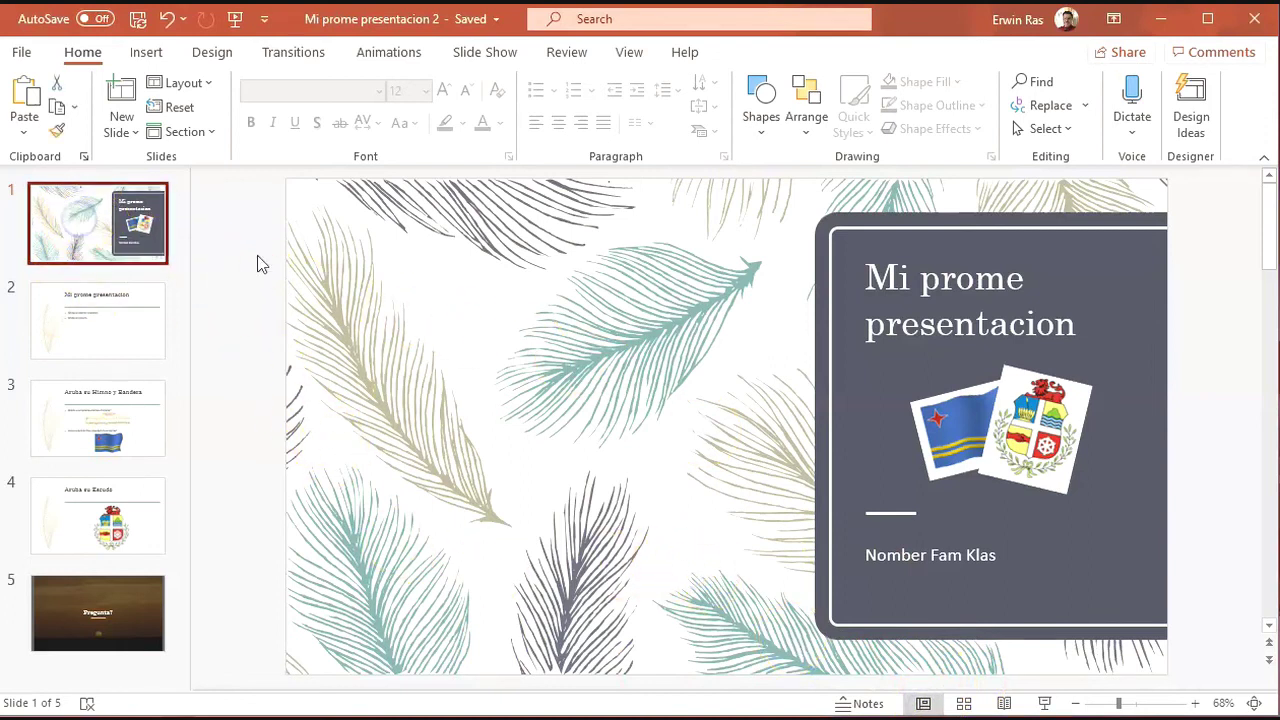
click(858, 706)
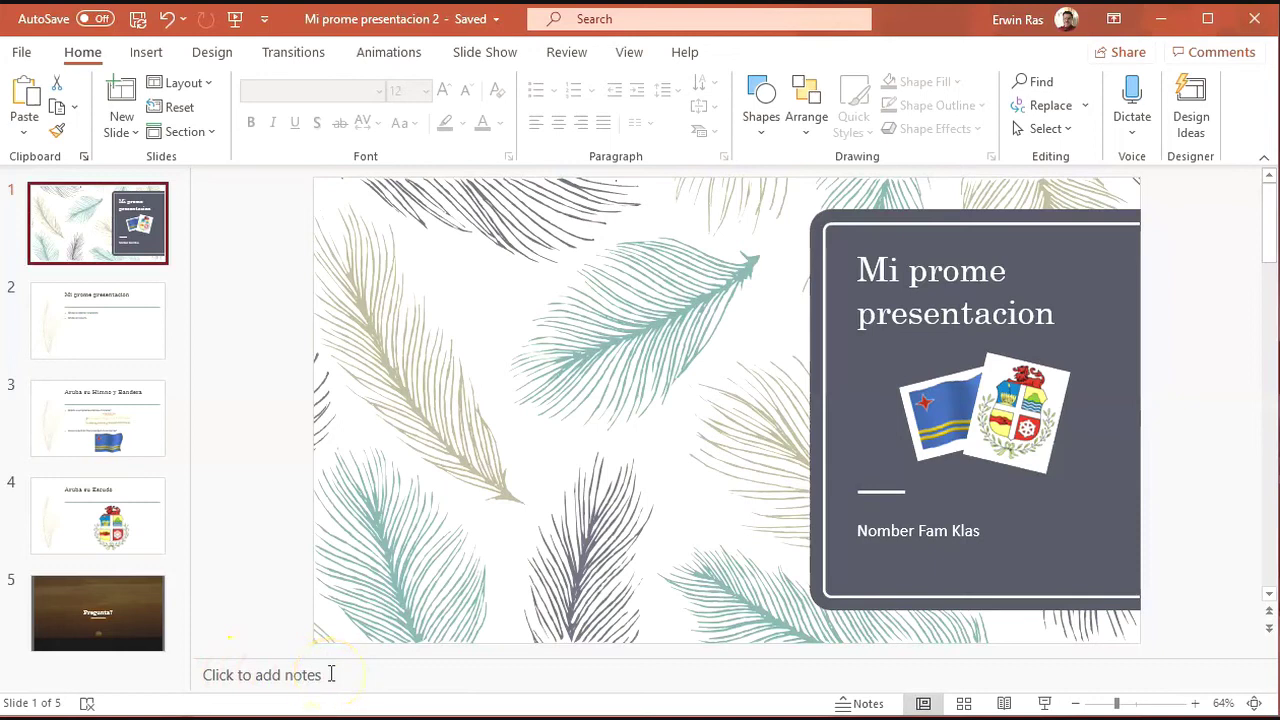
click(85, 323)
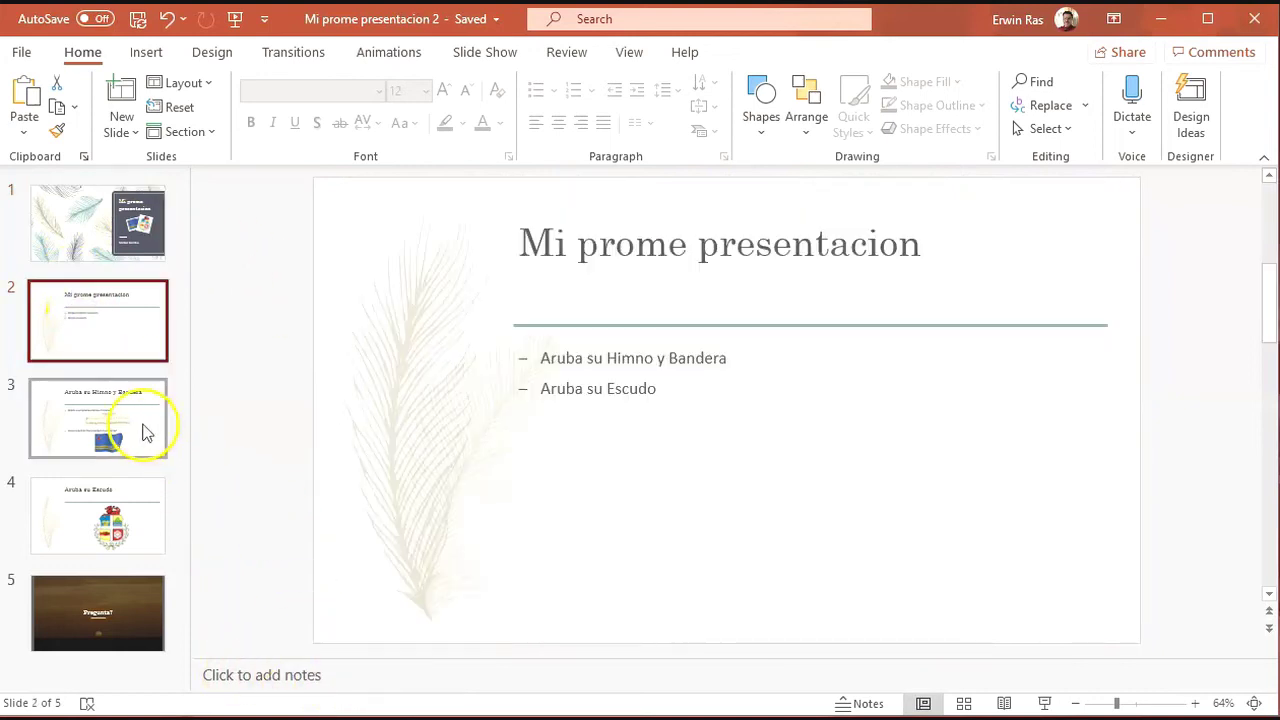
click(108, 420)
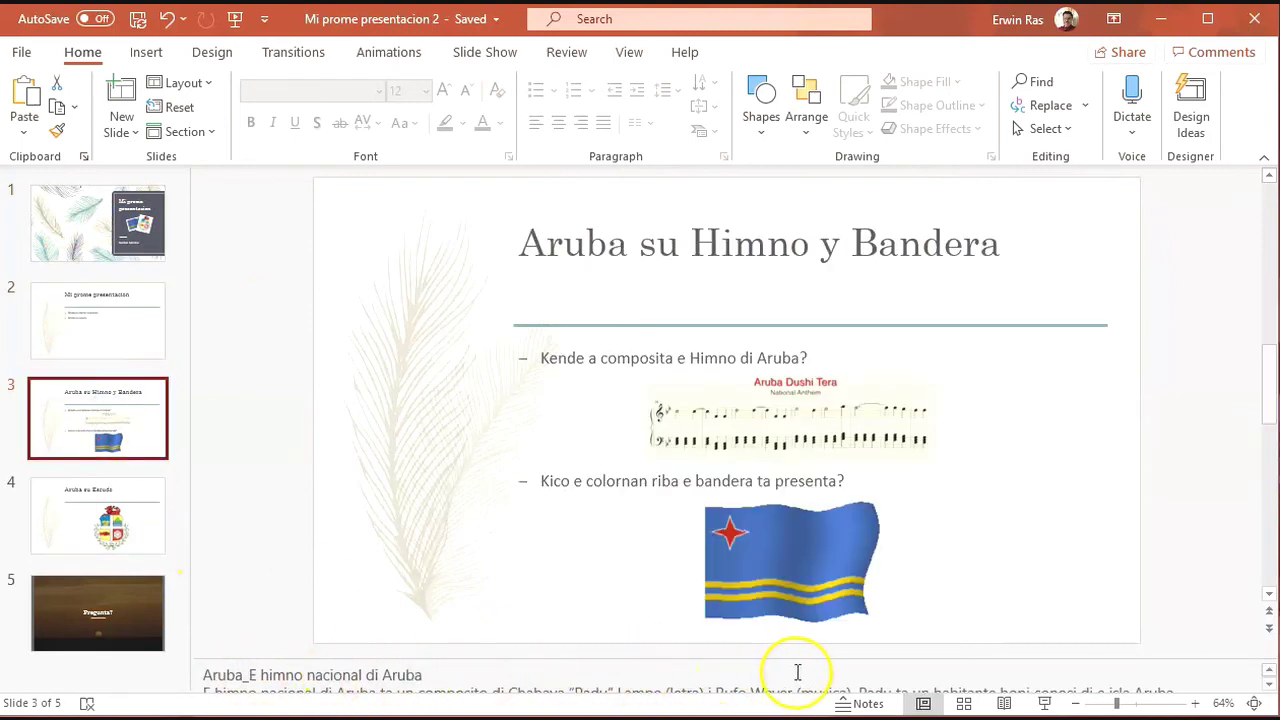
click(903, 663)
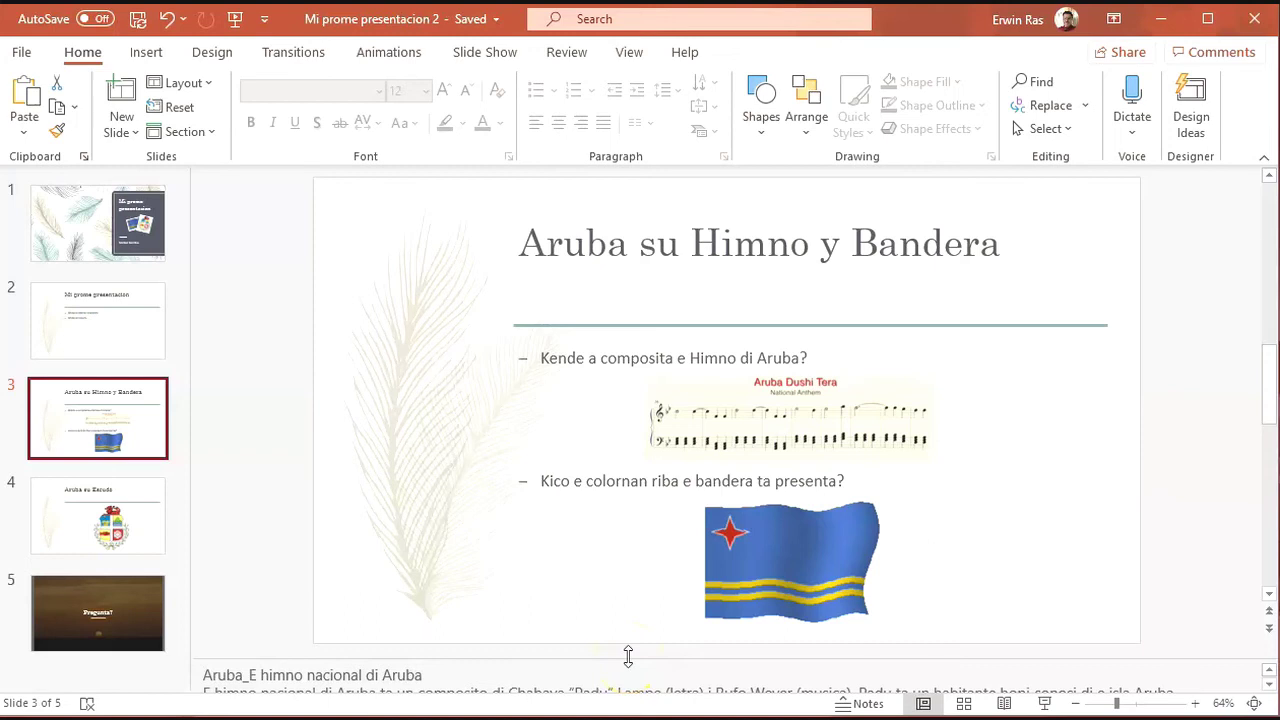
drag(628, 655, 634, 487)
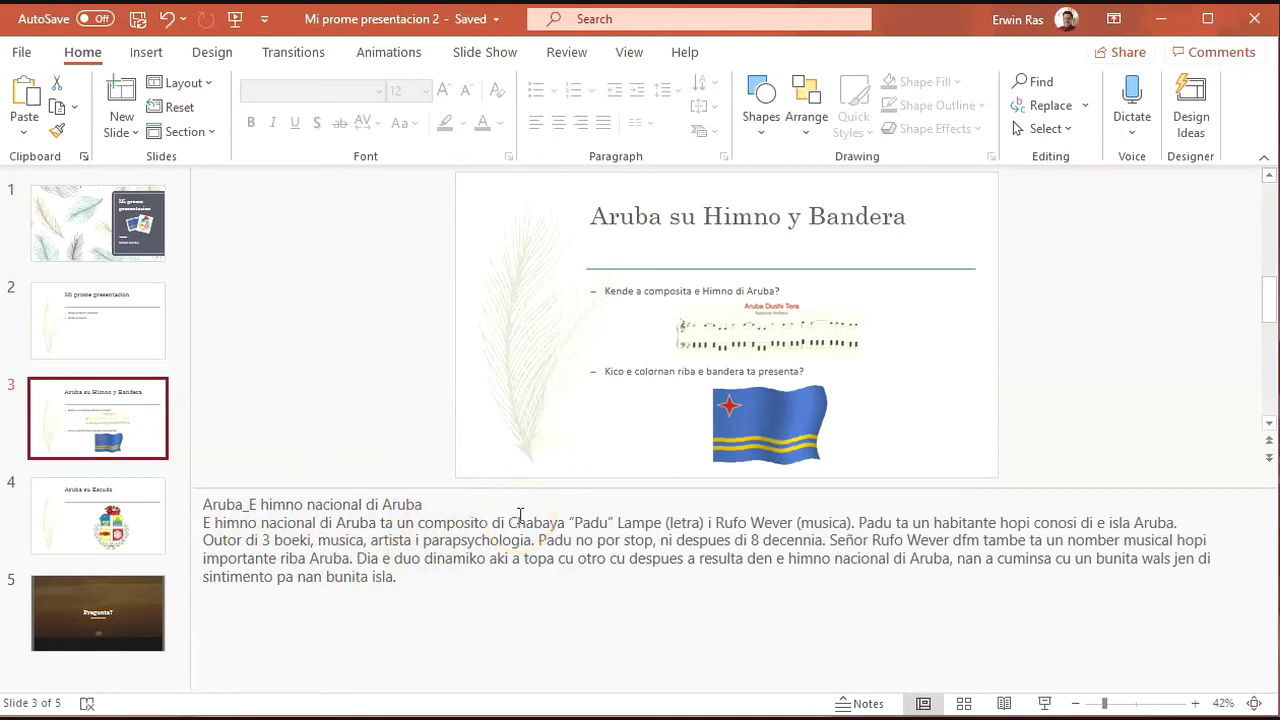
Play slide 3 full-screen, end the show, and shrink the notes pane again.
click(1044, 703)
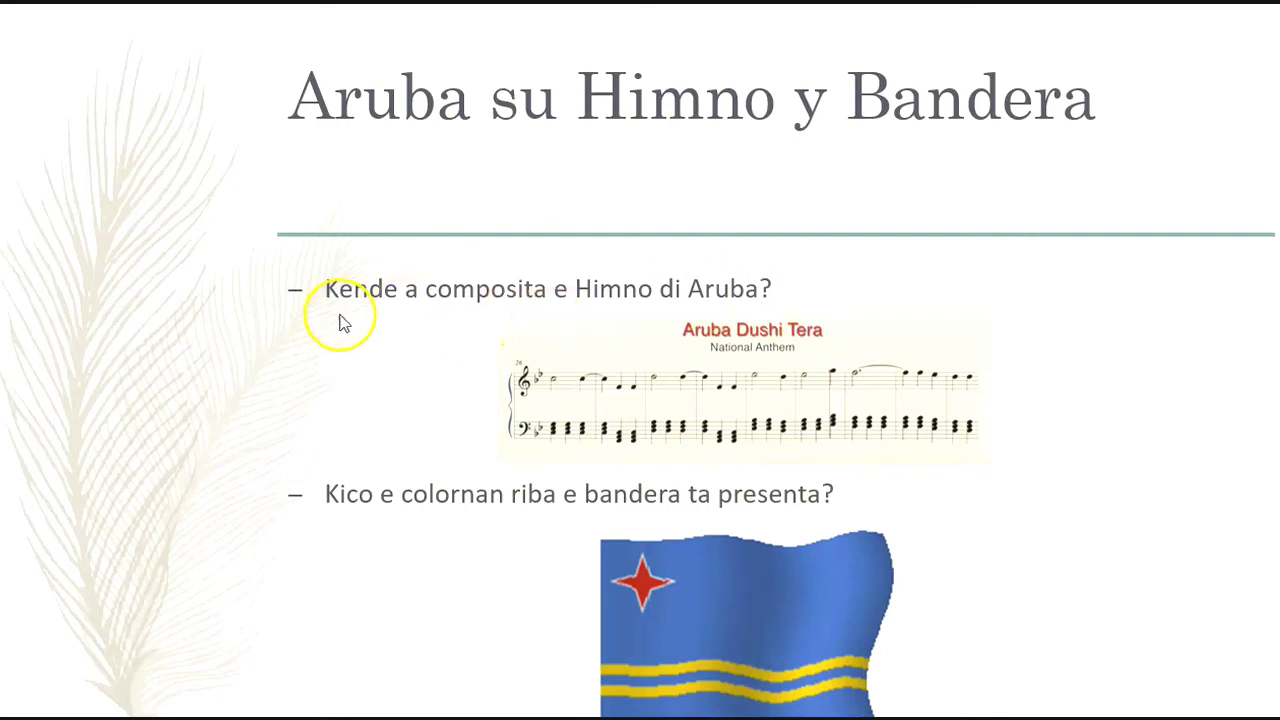
right_click(197, 314)
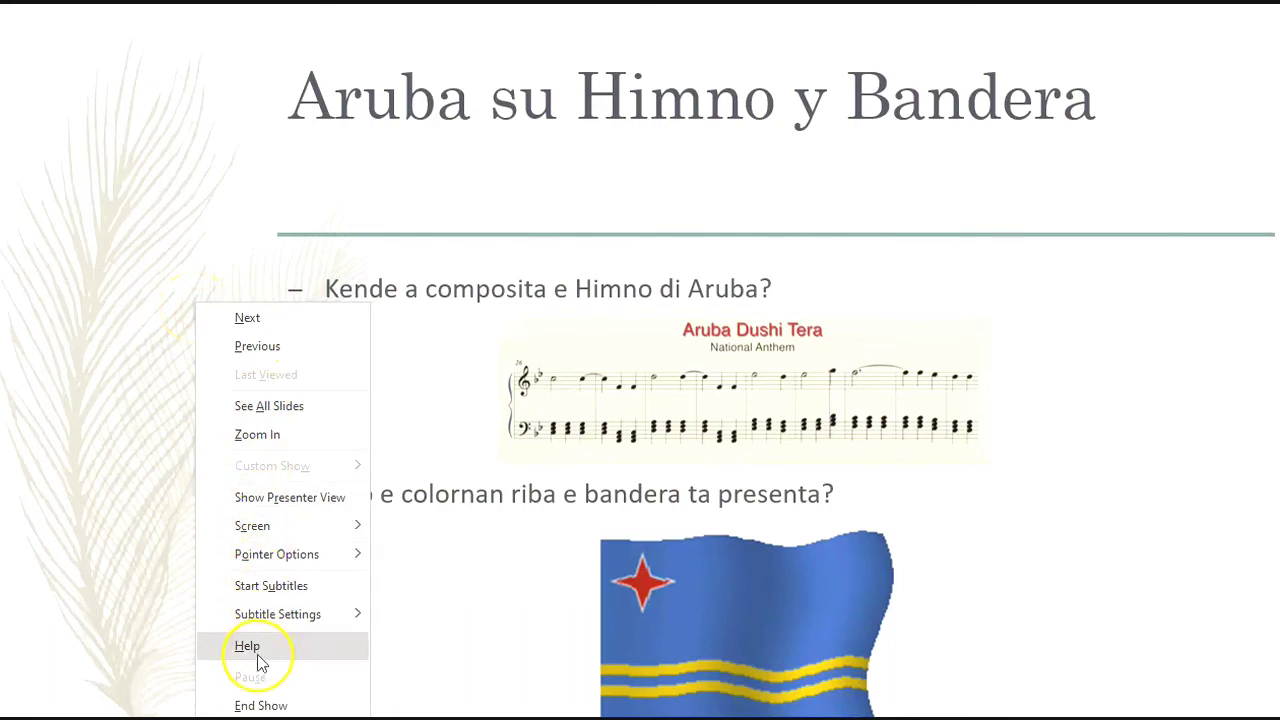
click(262, 706)
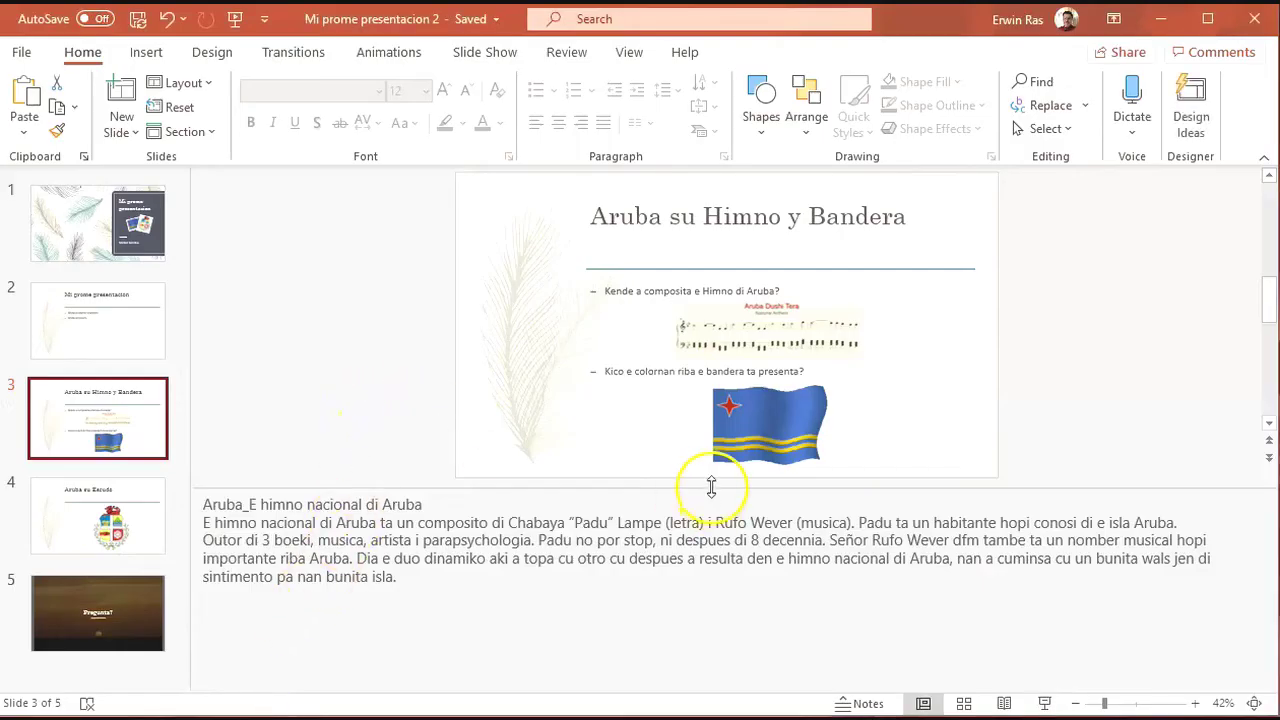
drag(714, 490, 714, 671)
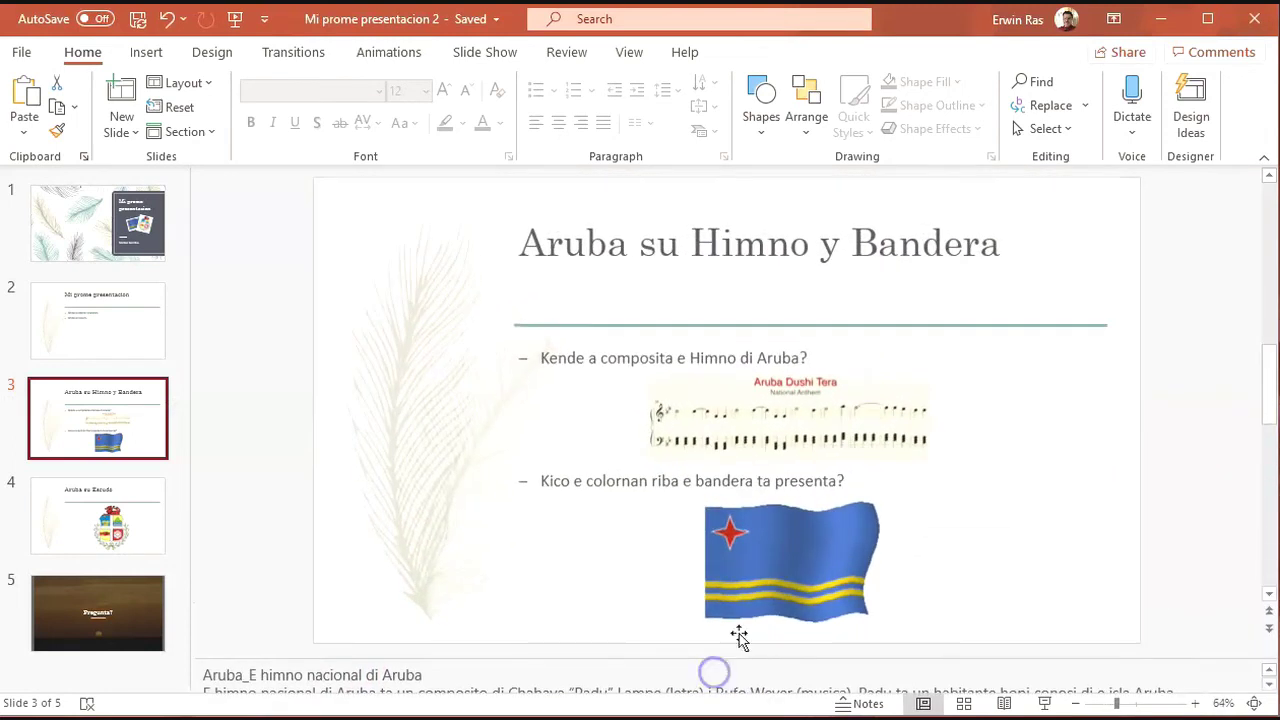
Open the Print preview and list the Full Page Slides layout alternatives.
click(13, 54)
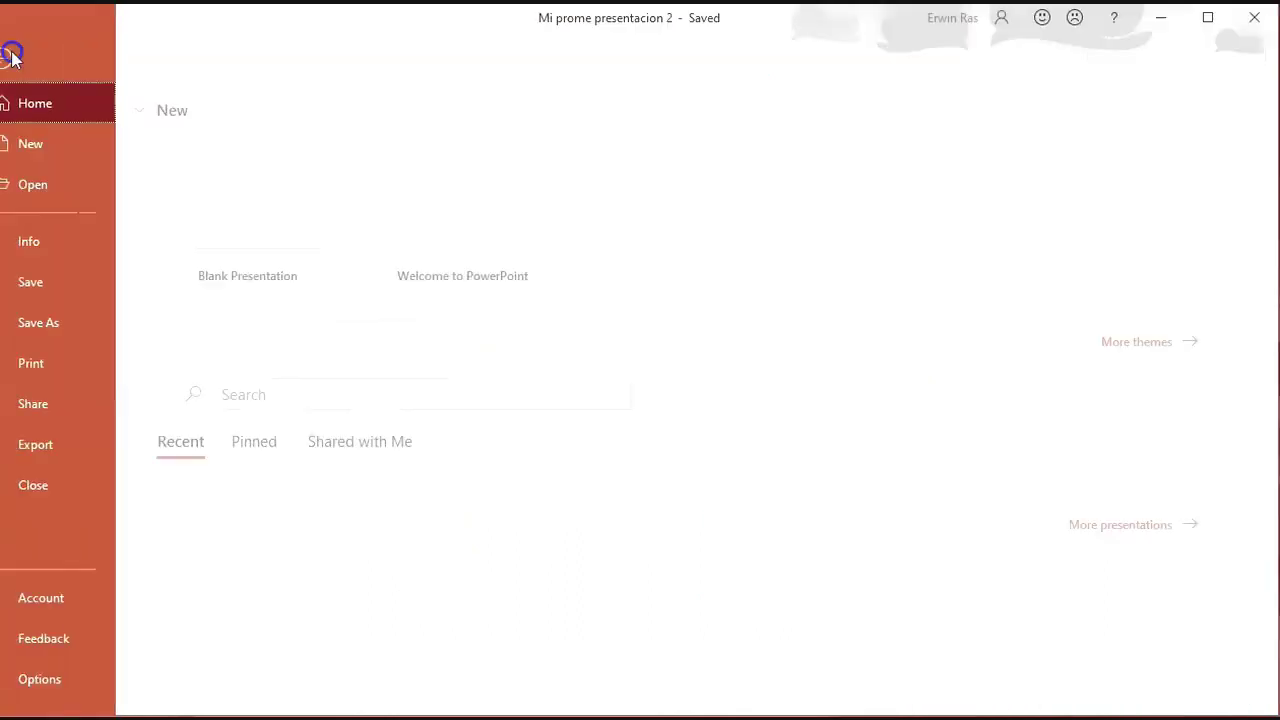
click(46, 366)
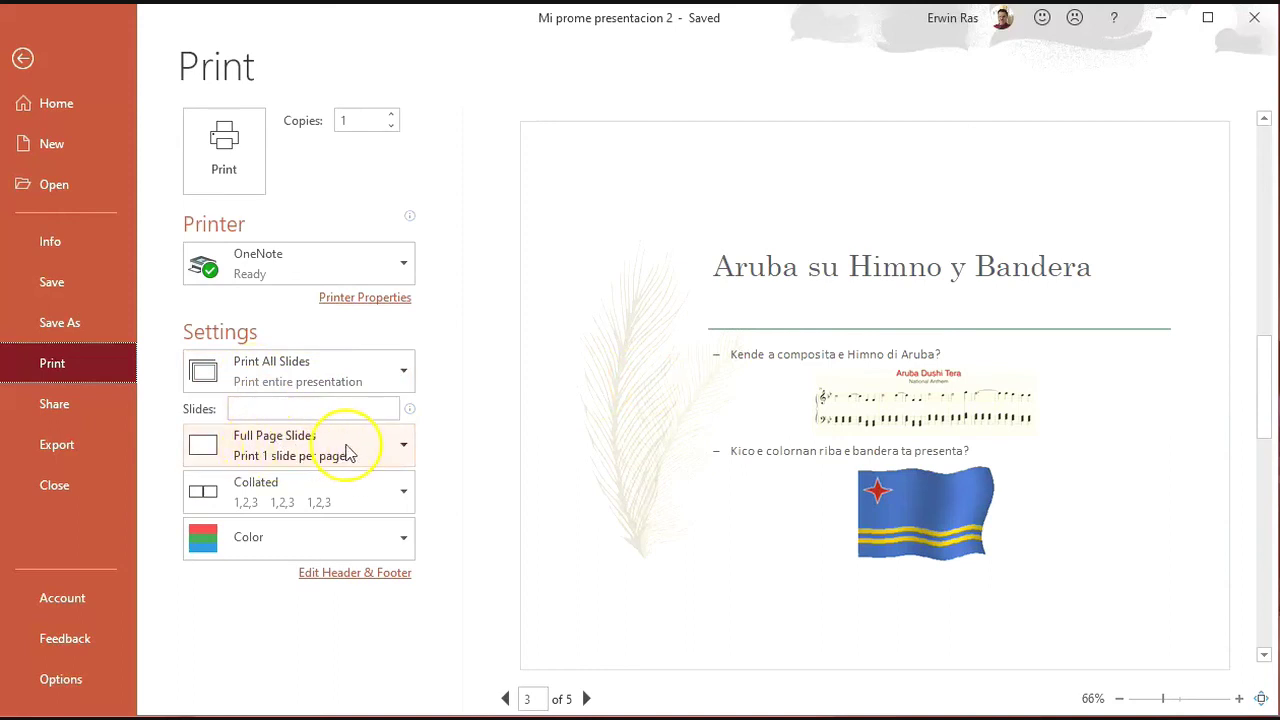
click(405, 455)
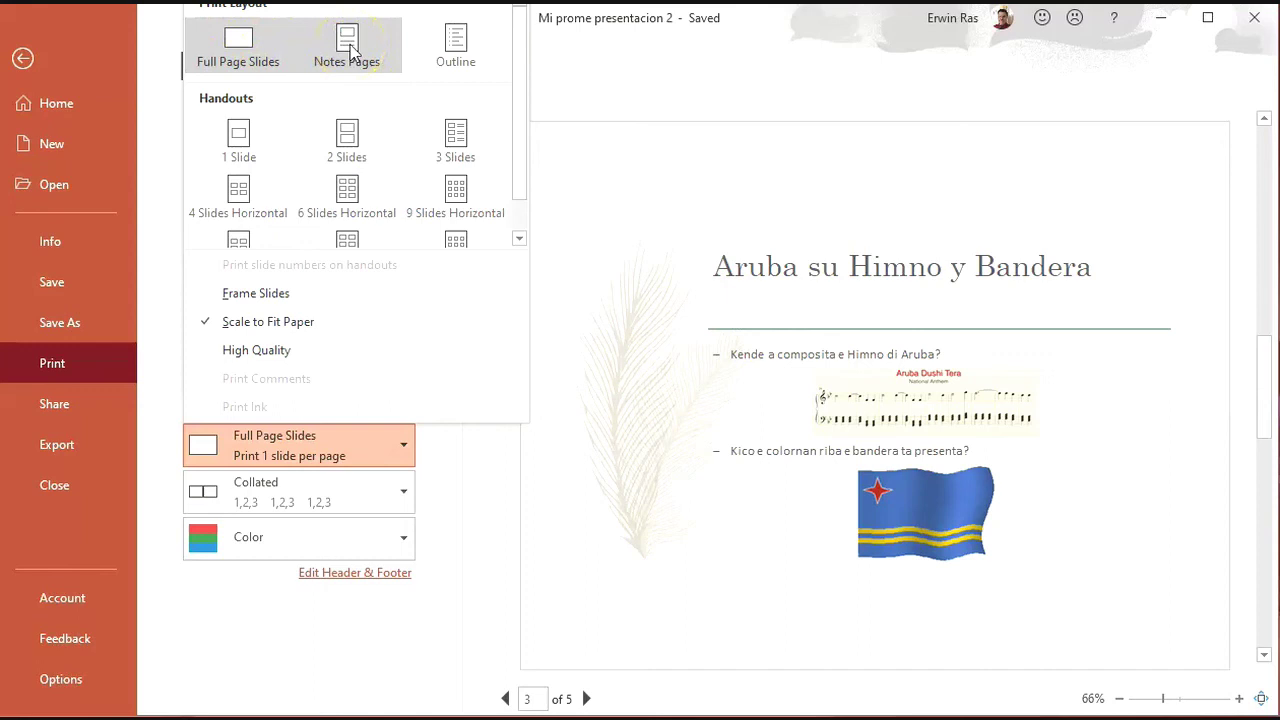
Set the print layout to Notes Pages and page through the preview to page 4.
click(347, 45)
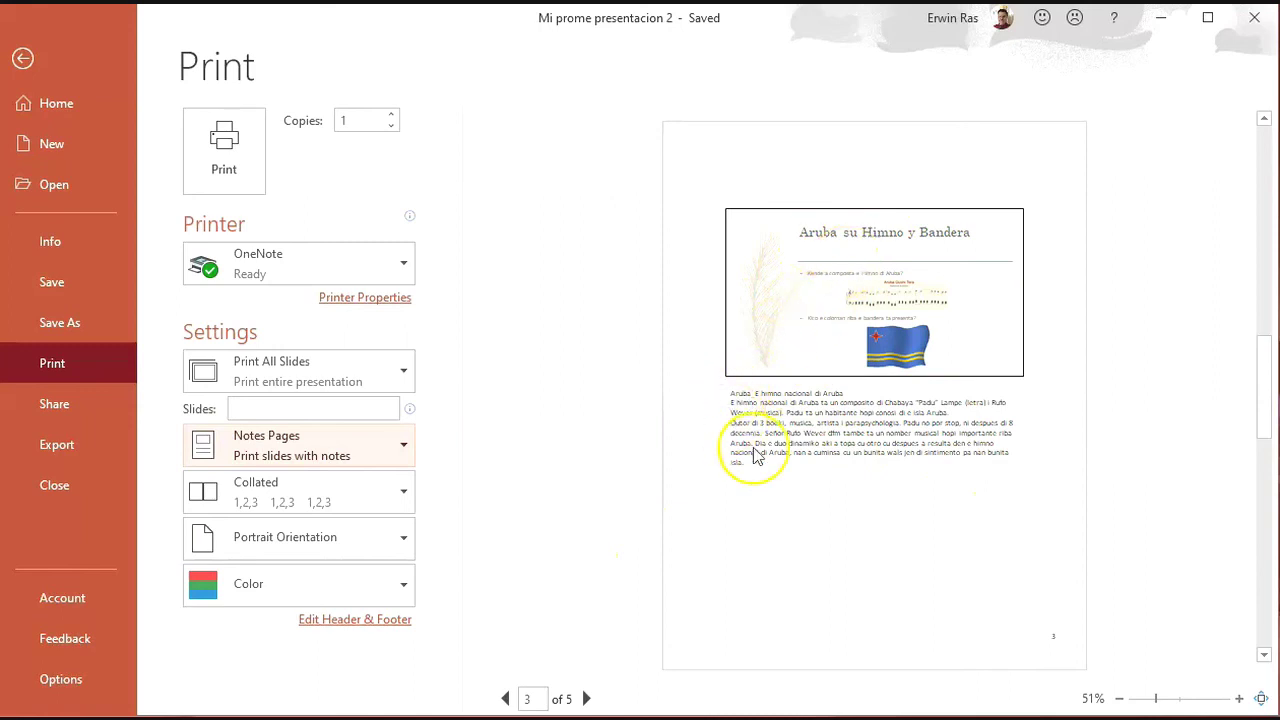
click(507, 699)
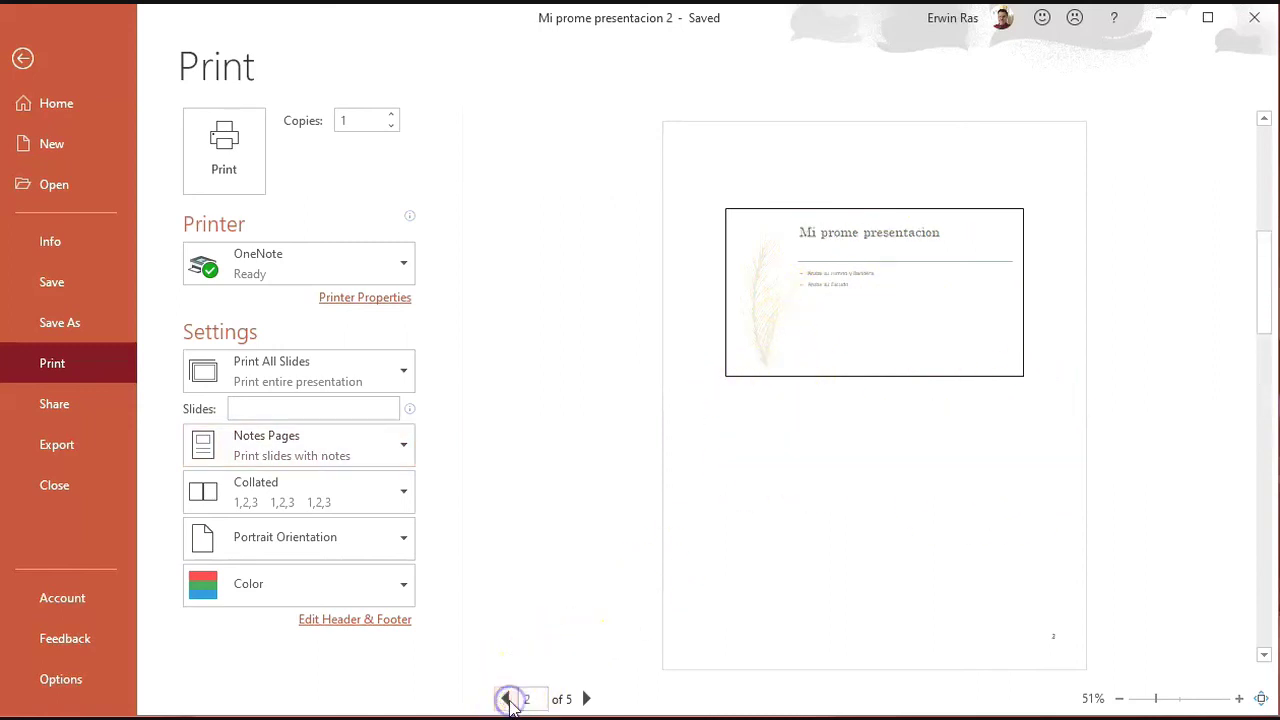
click(507, 699)
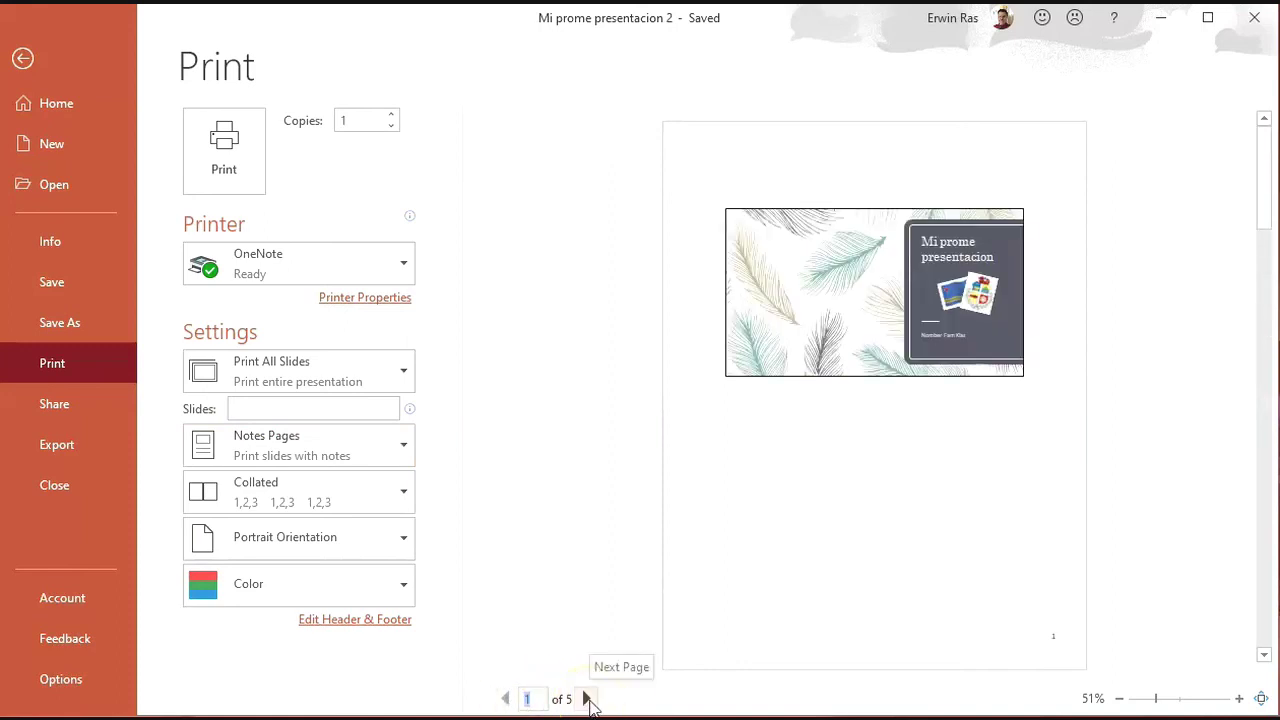
click(588, 699)
click(588, 699)
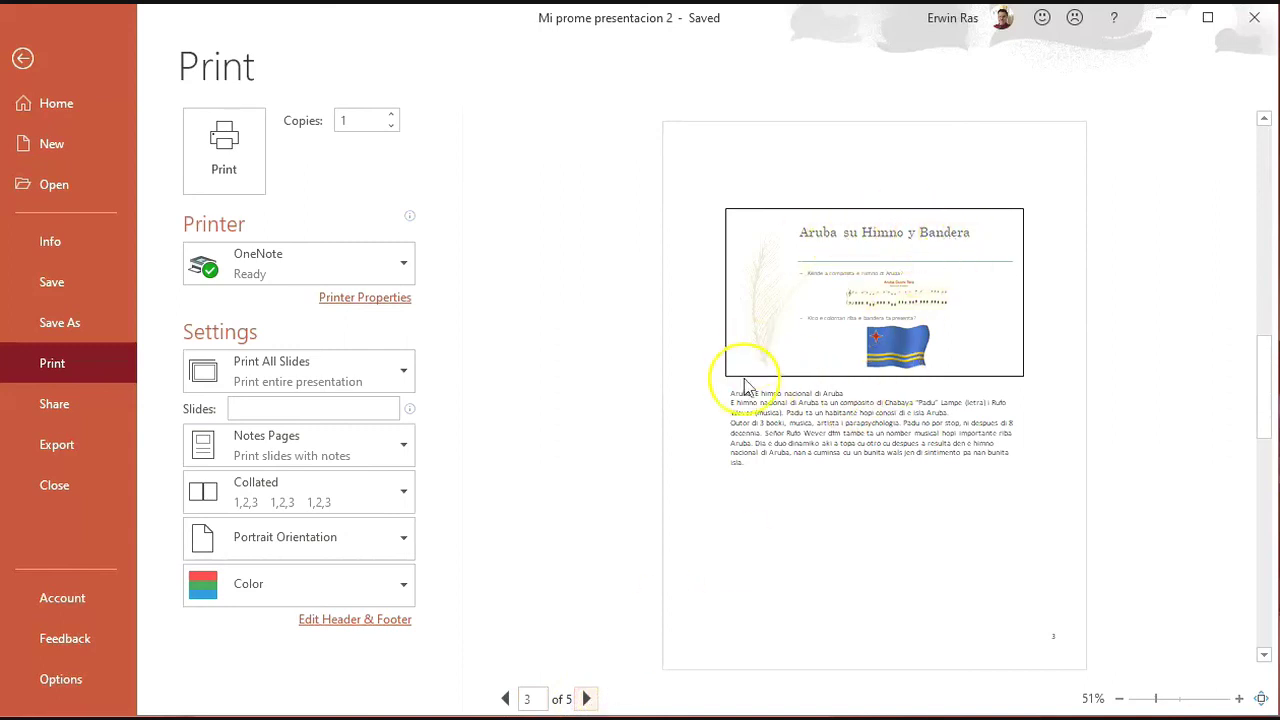
click(586, 698)
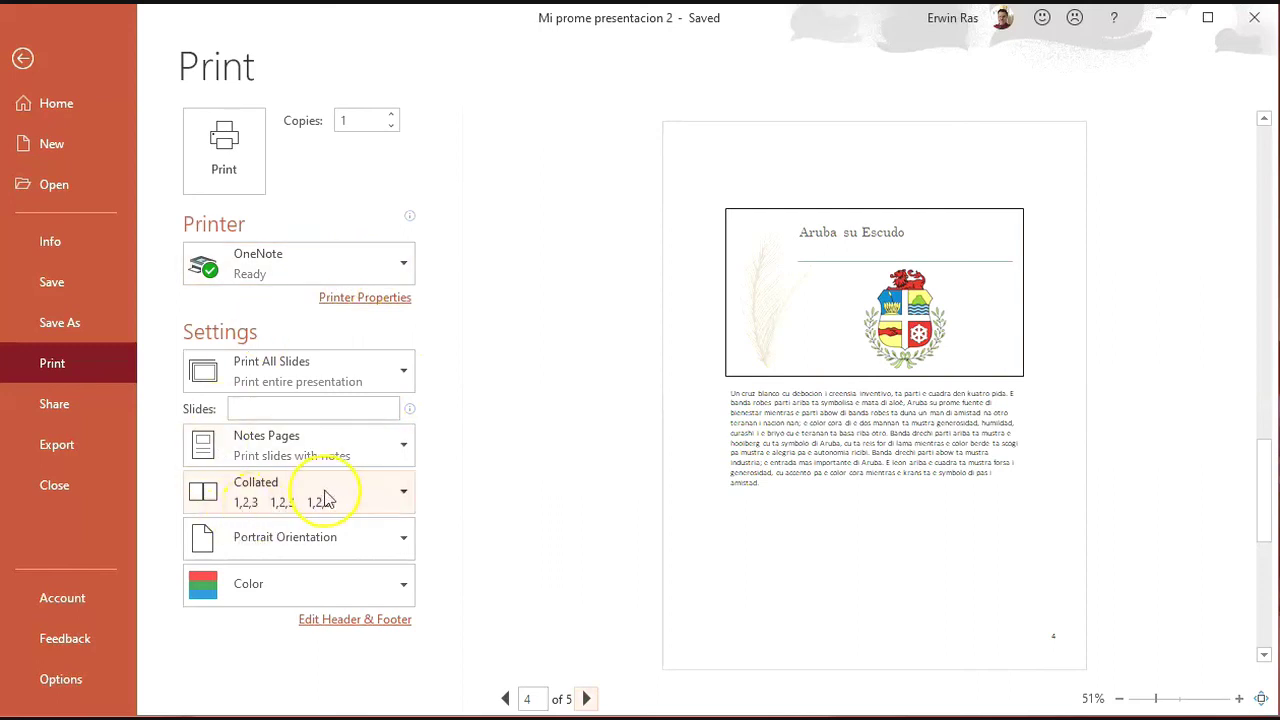
click(403, 452)
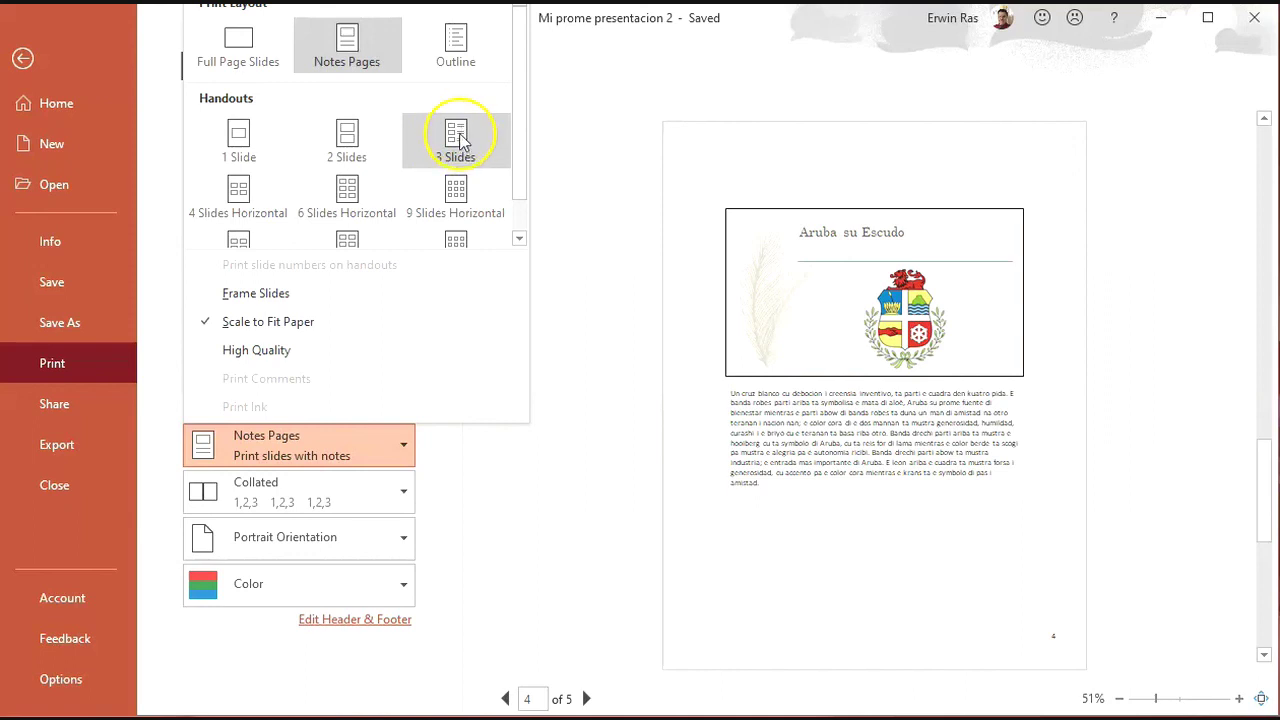
Preview 3 Slides handouts, then switch the print layout to 6 Slides Horizontal handouts.
click(460, 138)
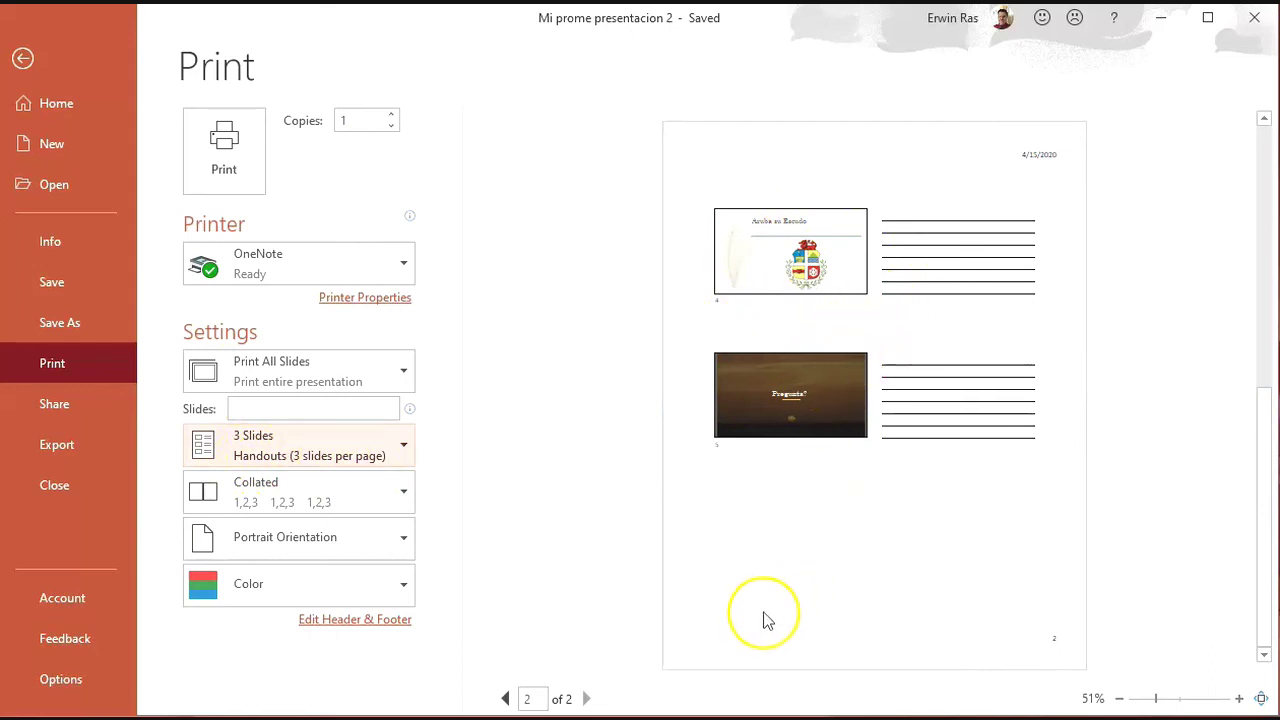
click(506, 697)
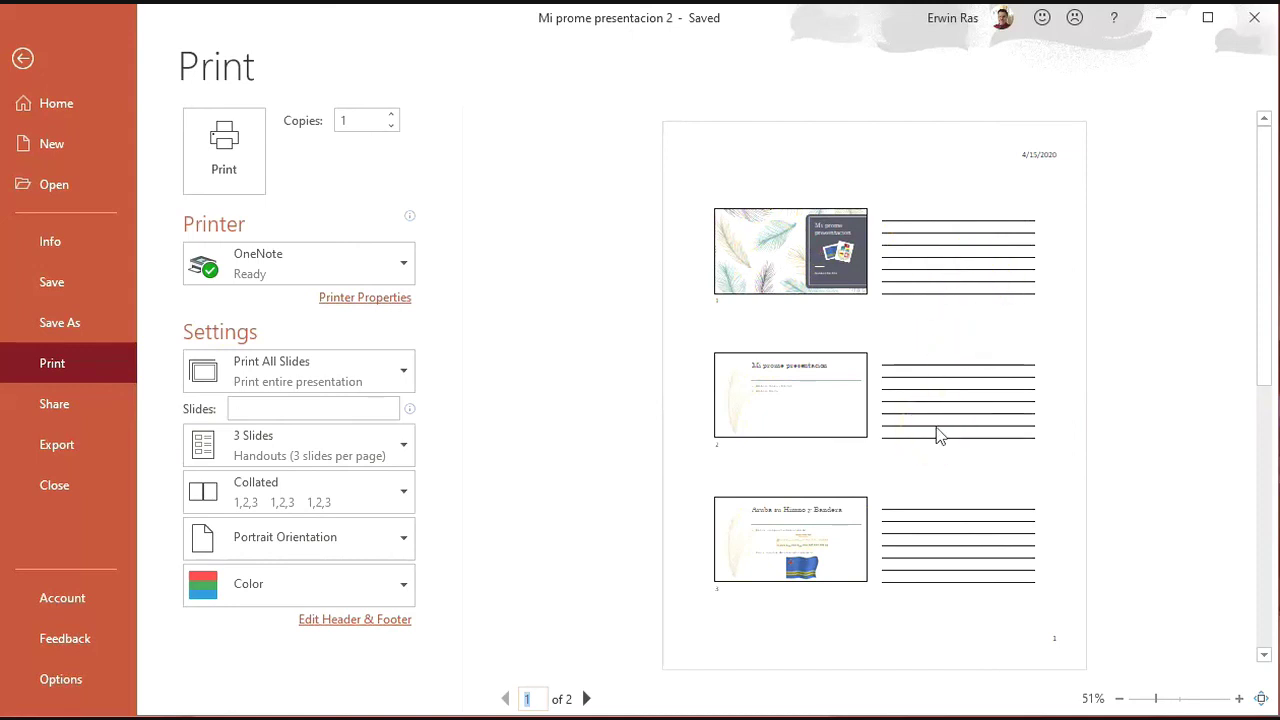
click(407, 443)
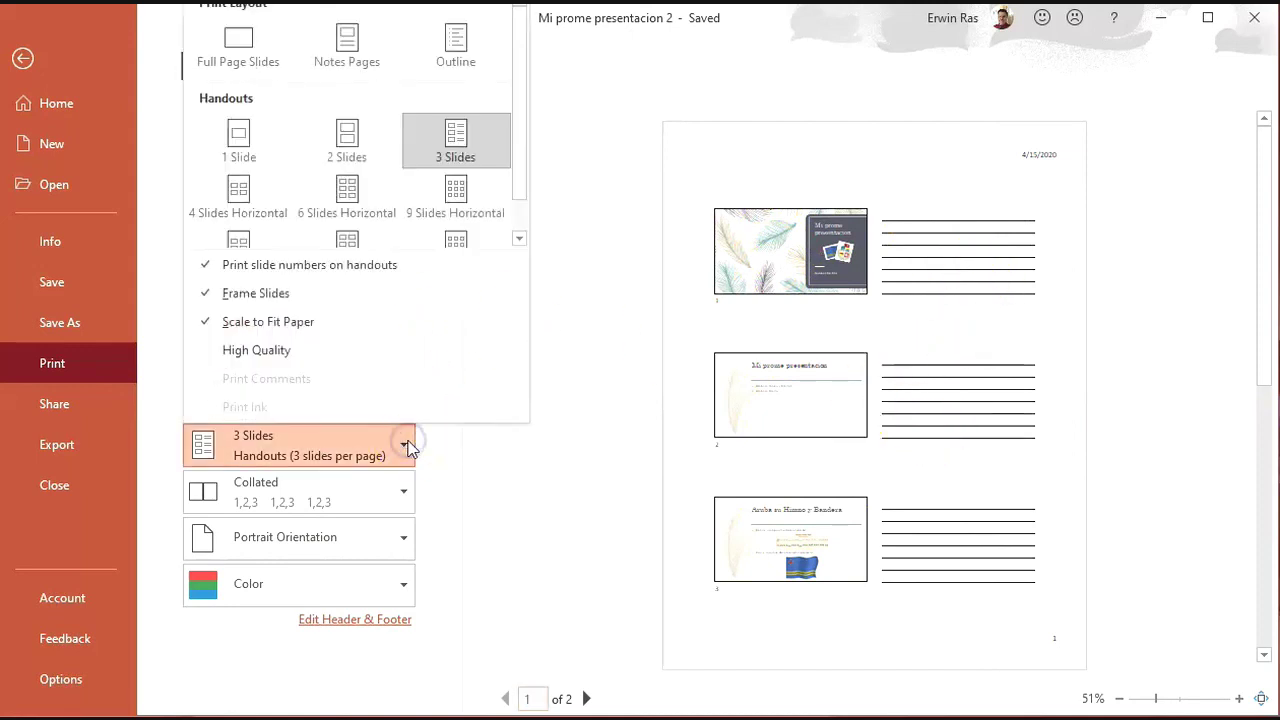
drag(520, 130, 522, 195)
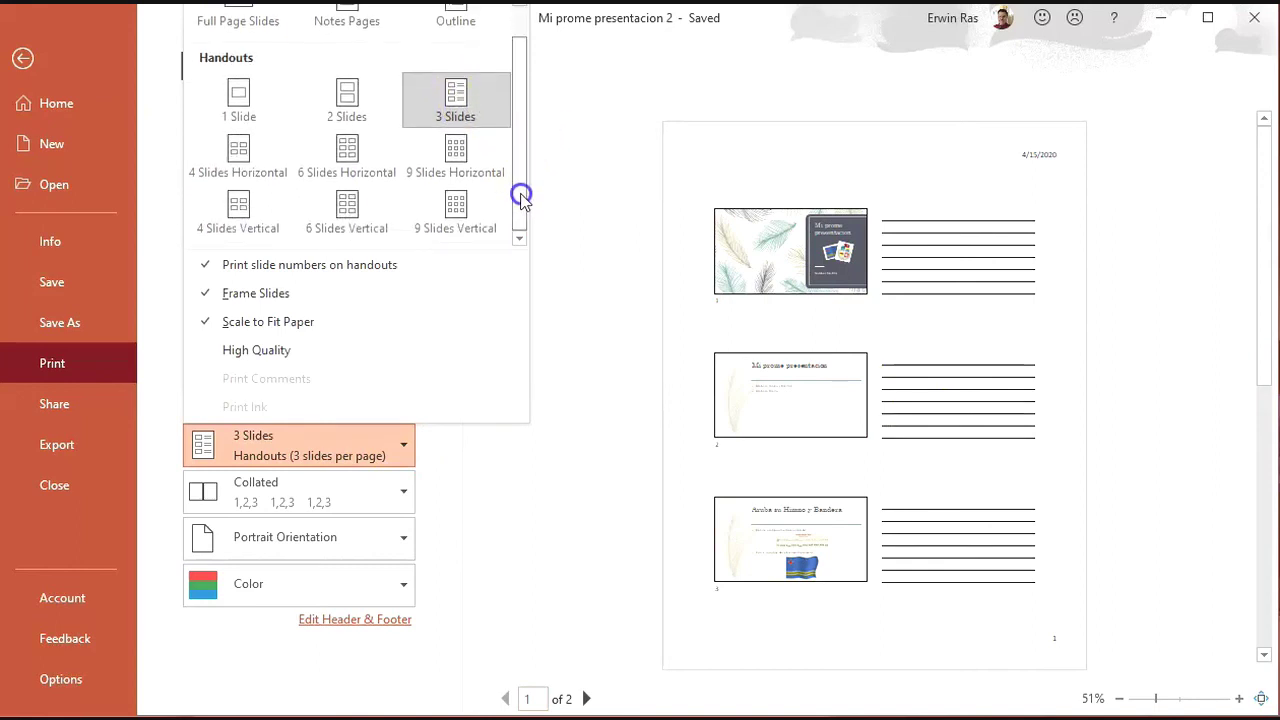
click(457, 205)
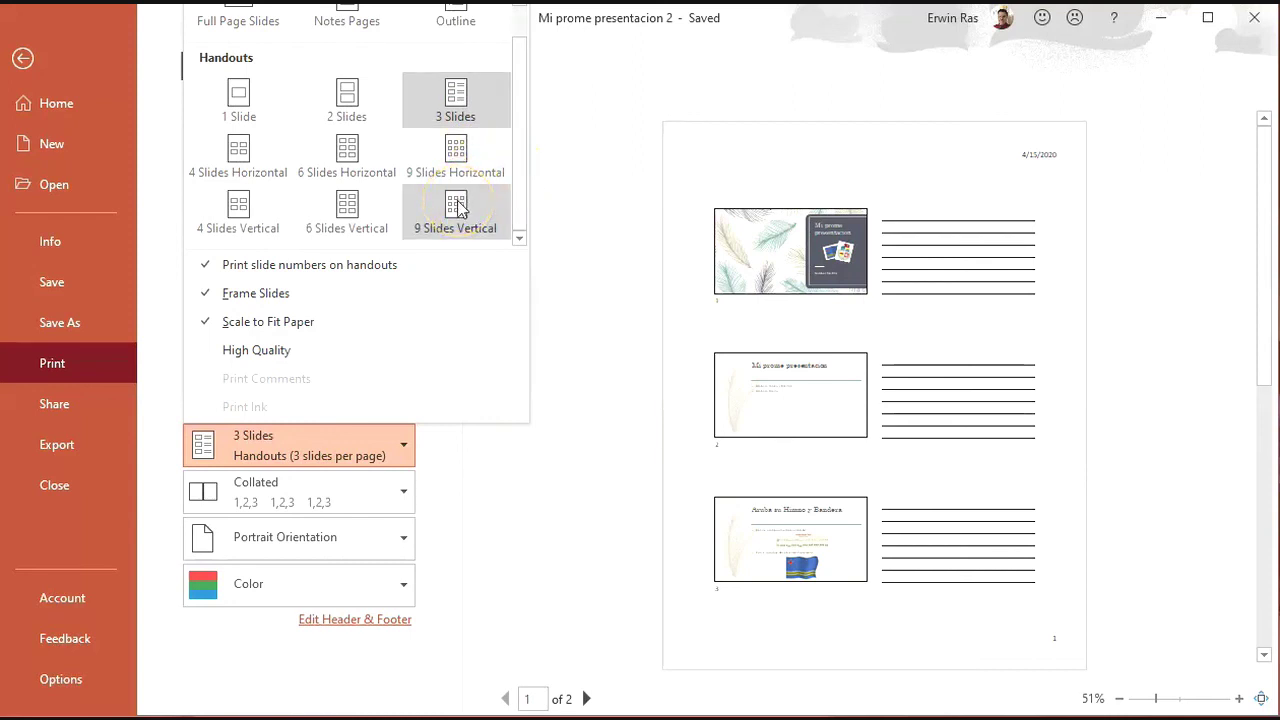
click(347, 150)
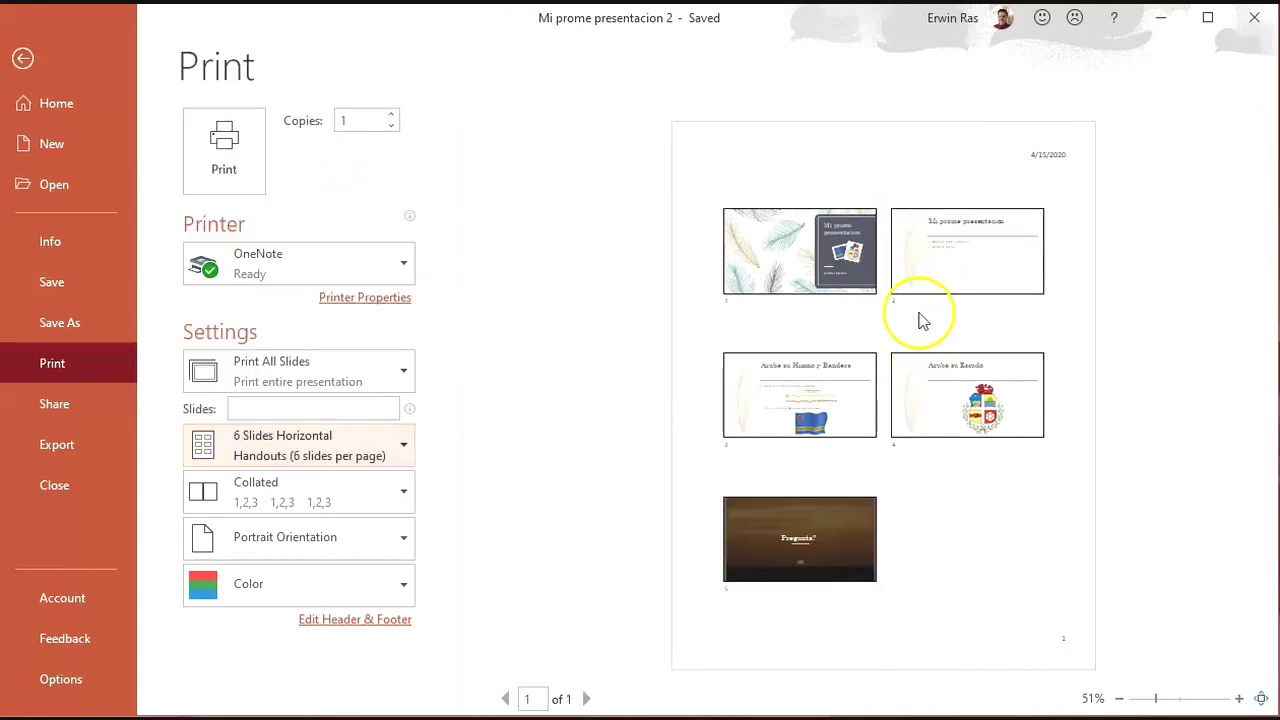